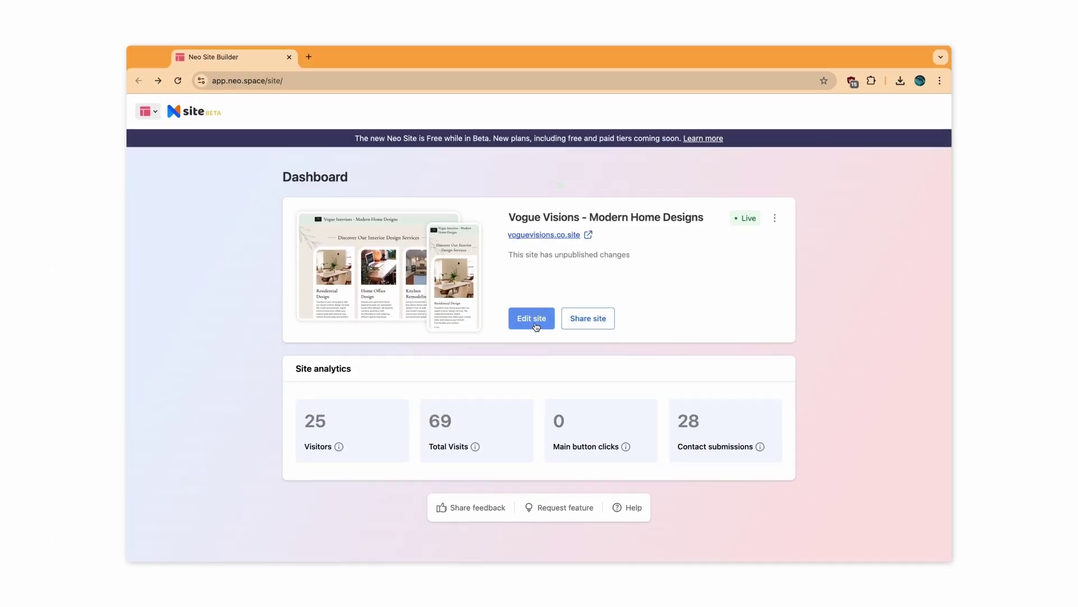
Open the Vogue Visions site in the editor and glance at its template, colour and font options
click(533, 319)
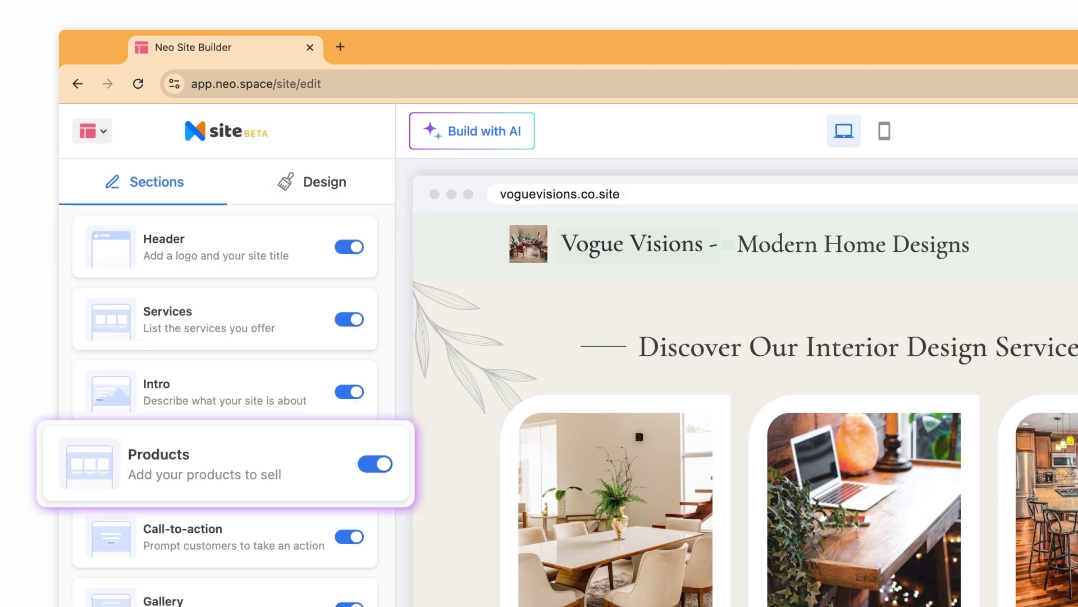
click(299, 189)
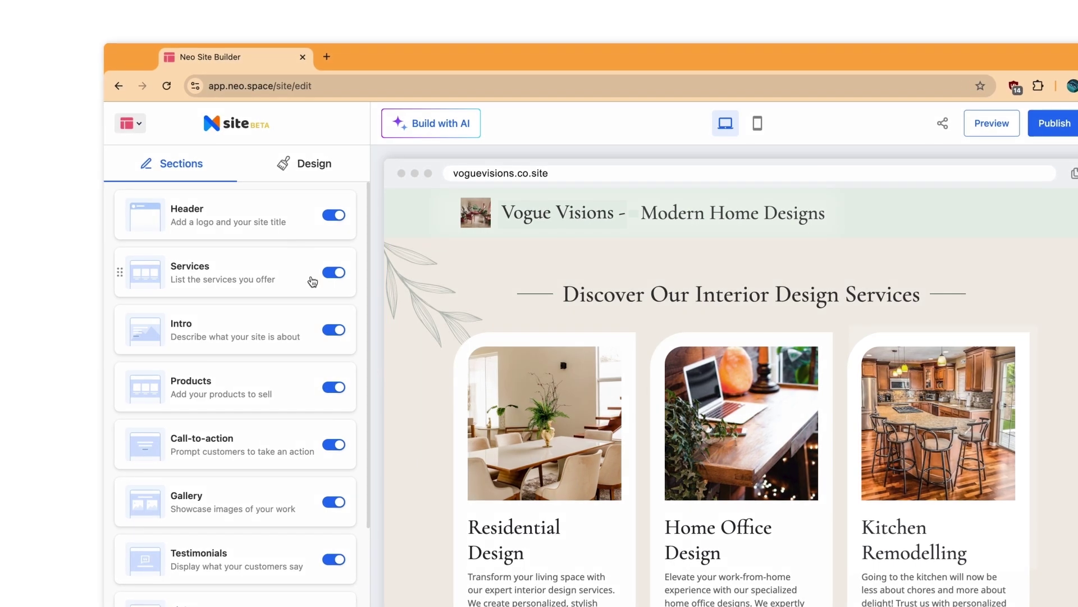
Drag the Intro section above Services so the Transforming Spaces with Style hero comes first
click(282, 227)
click(122, 202)
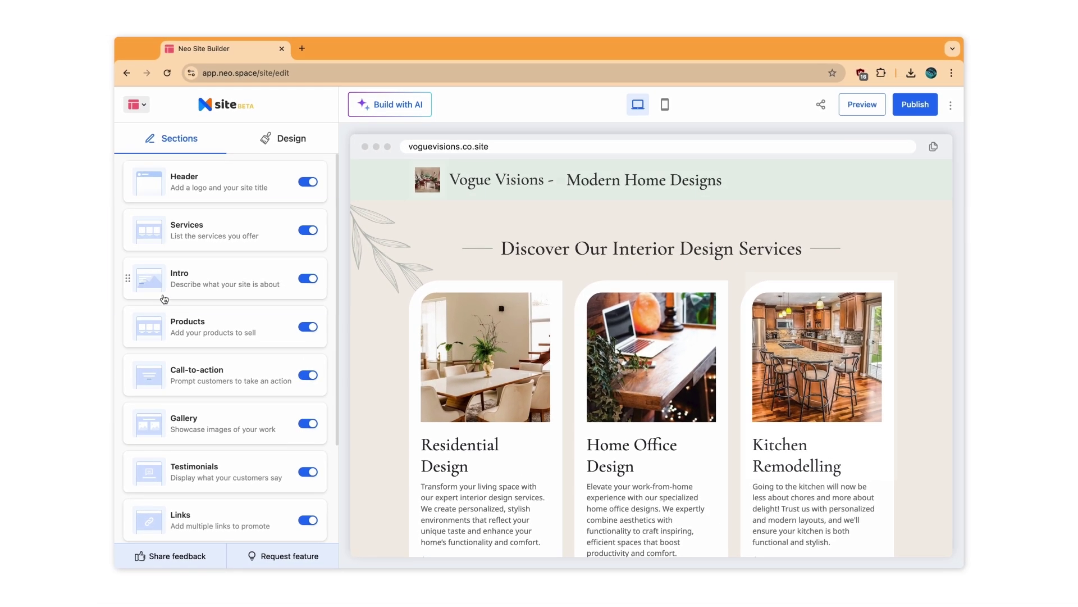
drag(164, 298, 101, 221)
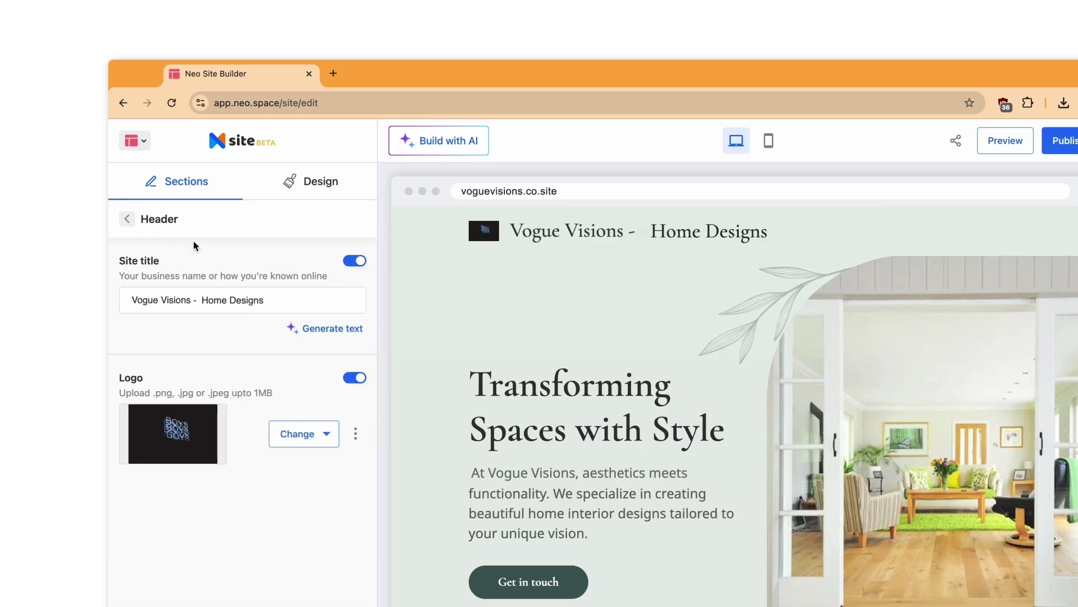
Retitle the site 'Vogue Visions - Modern Home Designs' and make the stock hammock photo the logo
click(206, 300)
text(Modern)
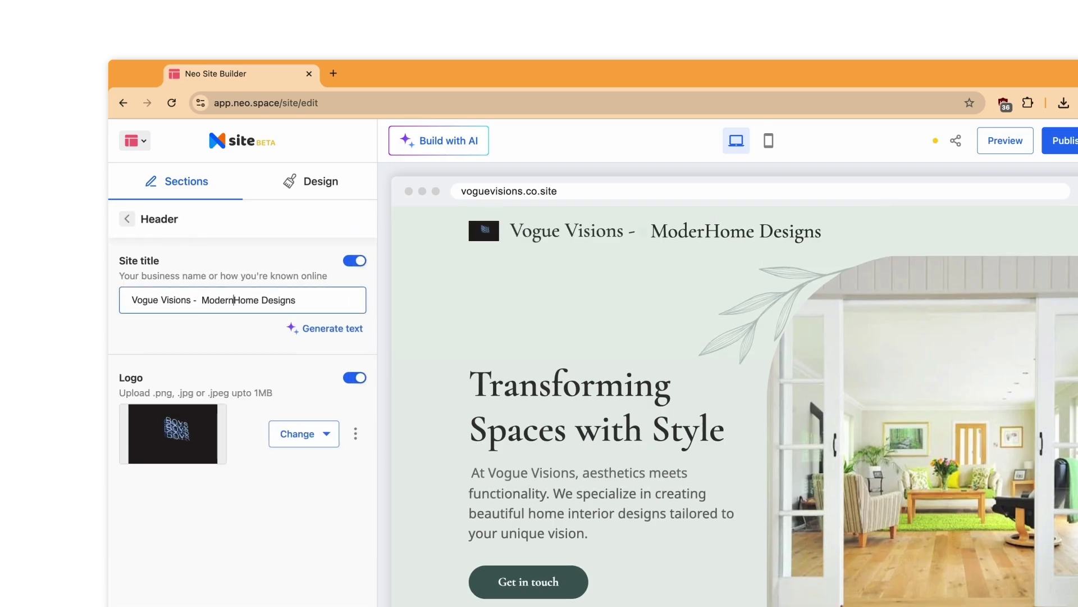
click(329, 436)
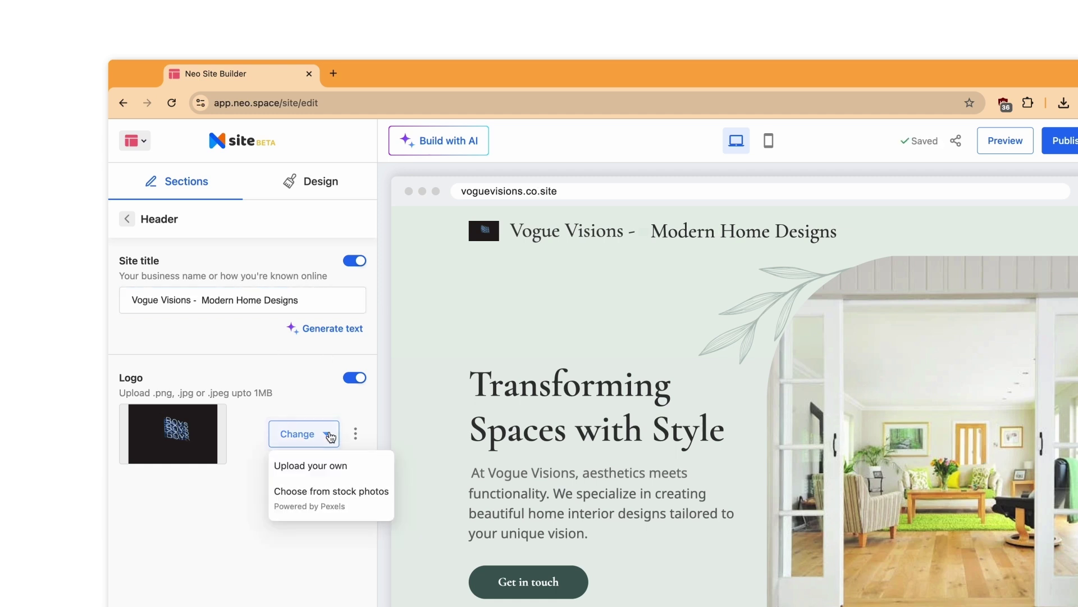
click(364, 495)
click(710, 302)
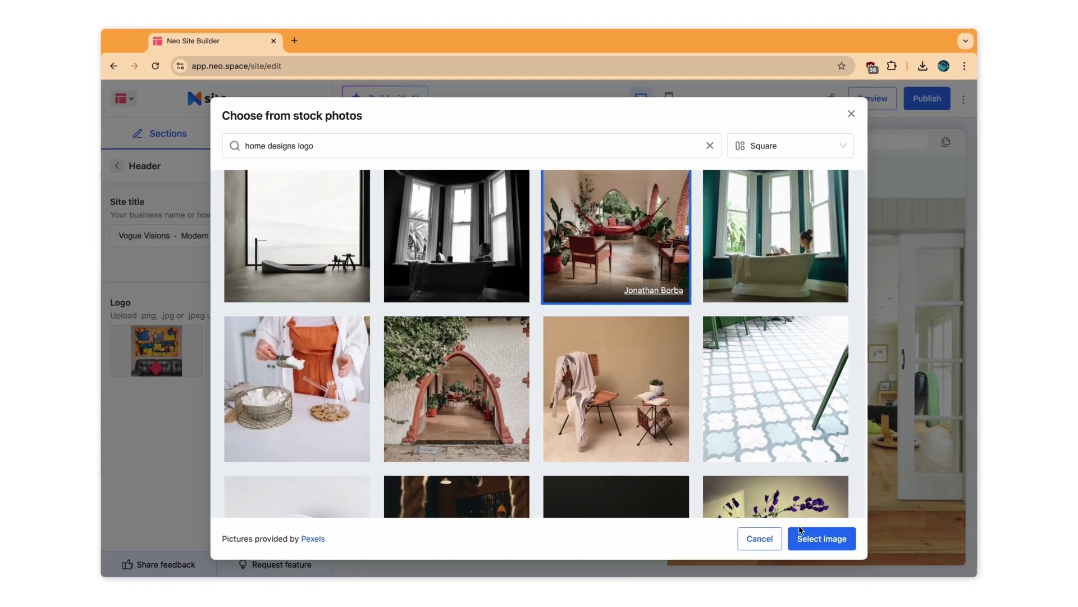
click(803, 534)
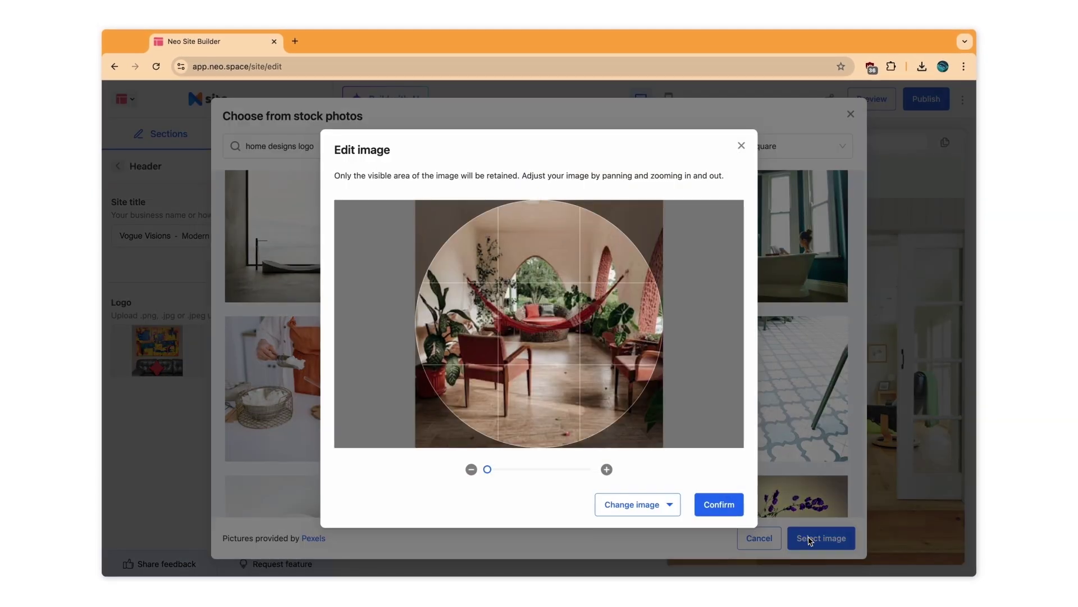
click(716, 503)
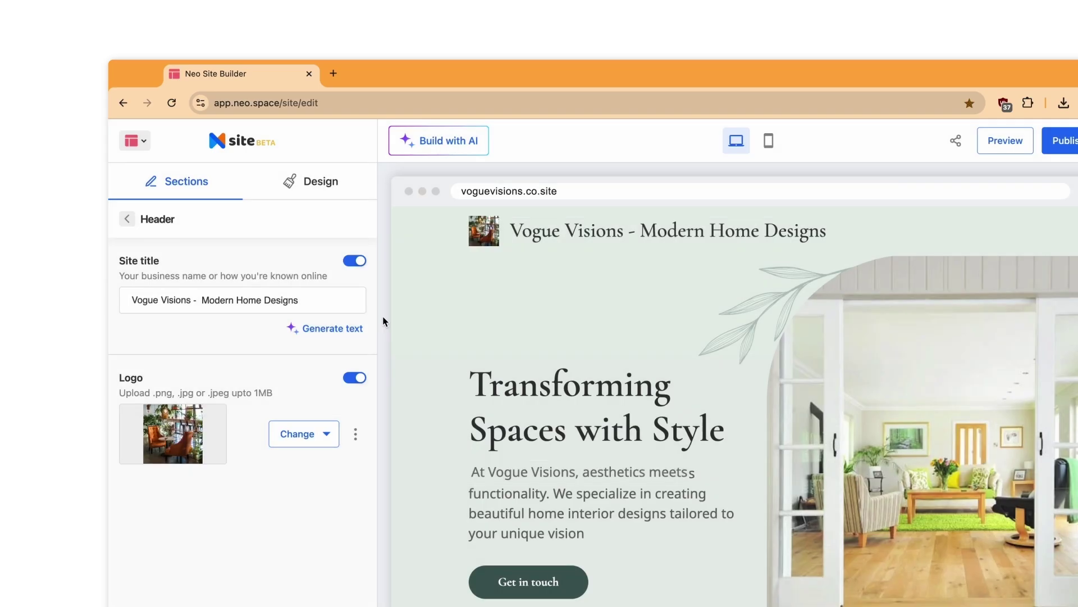
click(358, 263)
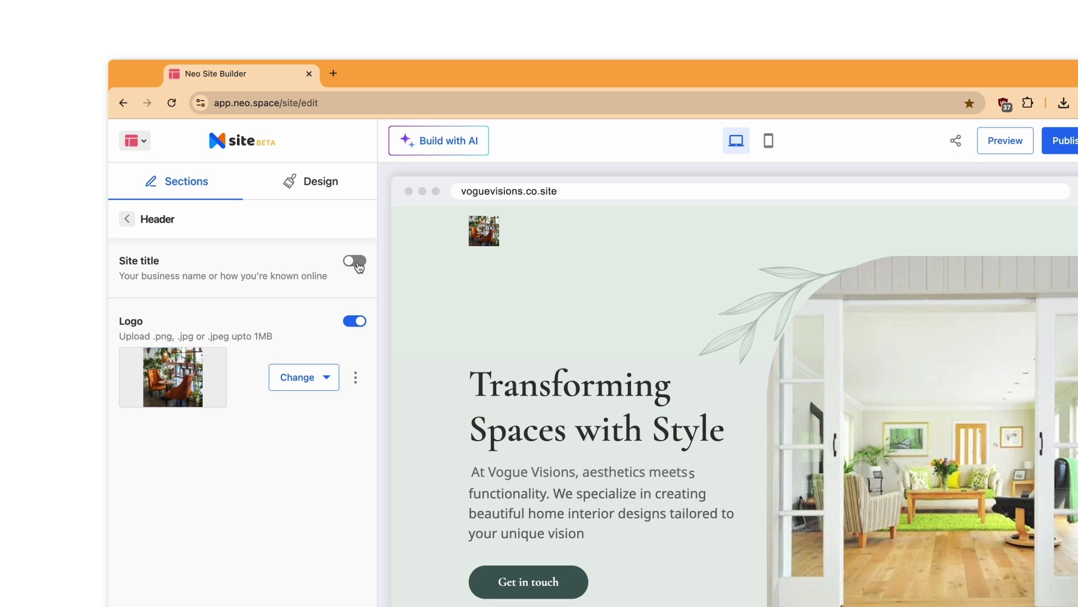
Replace the Intro description with a short AI-generated description from a prompt
click(359, 265)
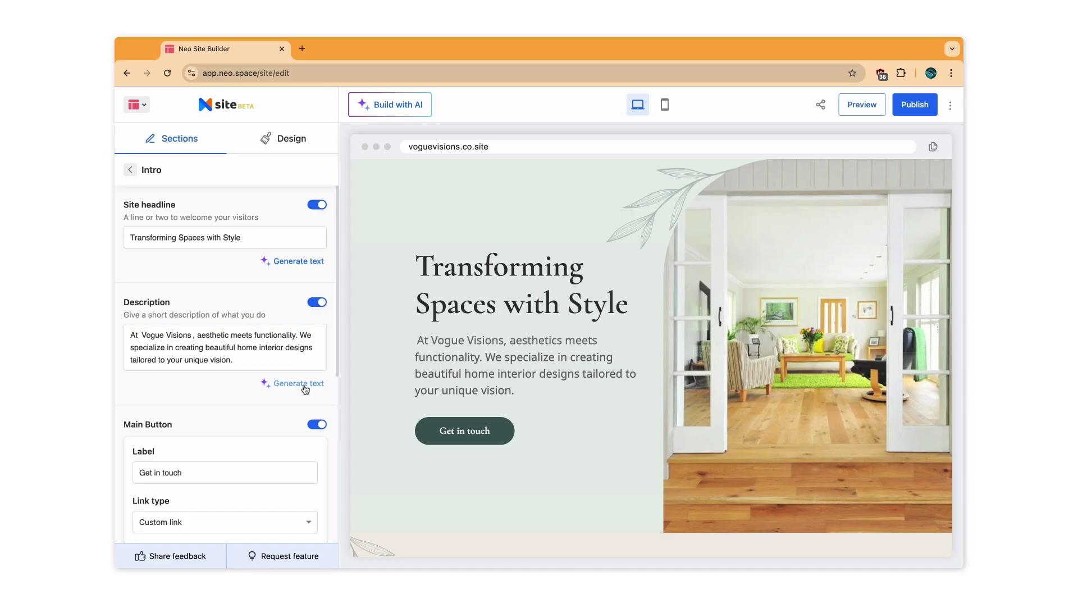
click(309, 405)
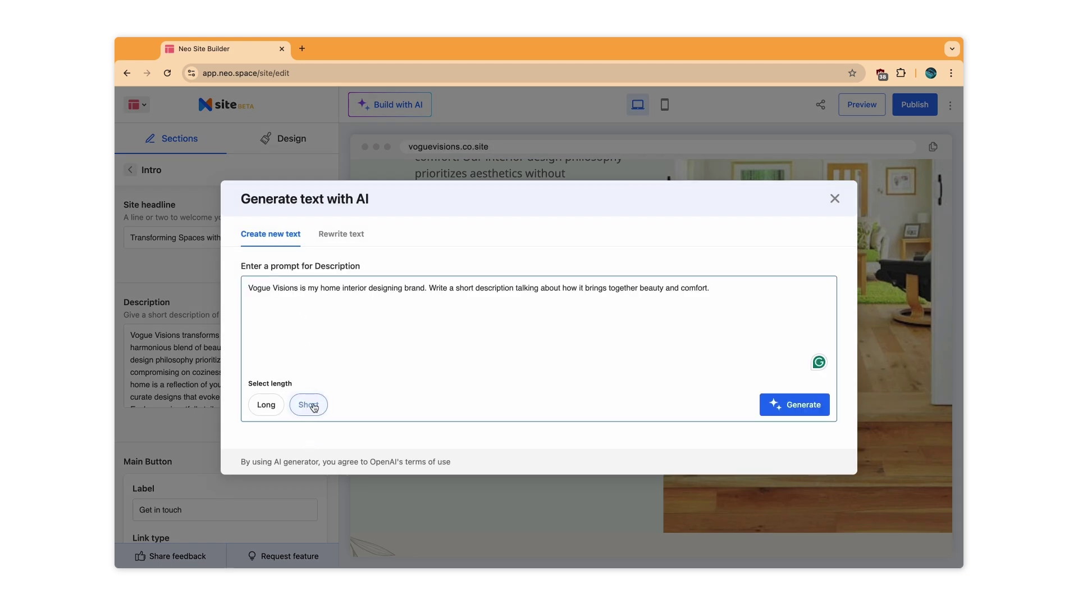
click(789, 406)
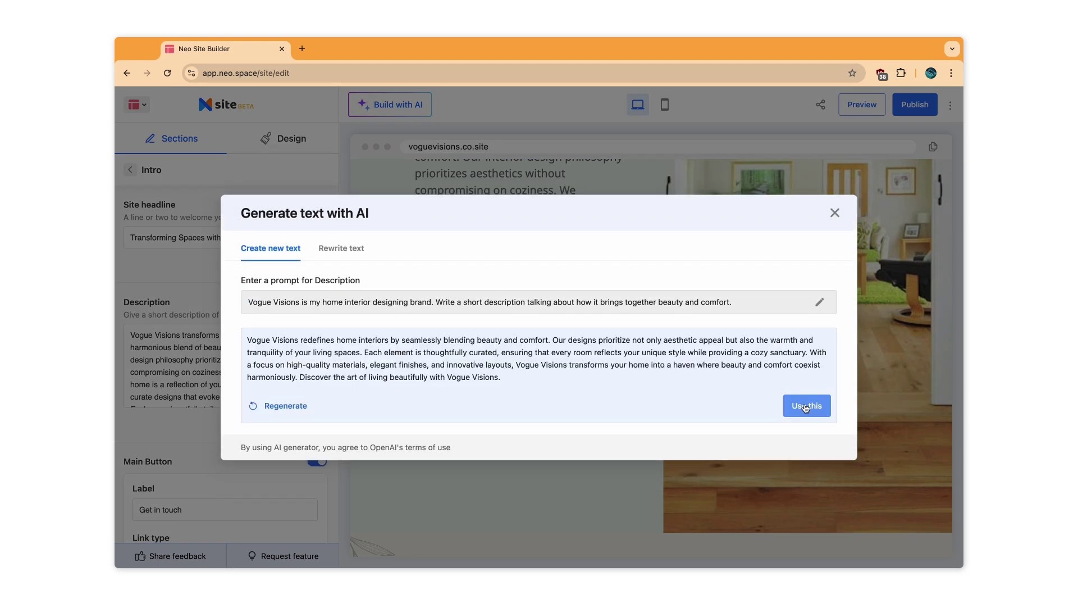
click(809, 405)
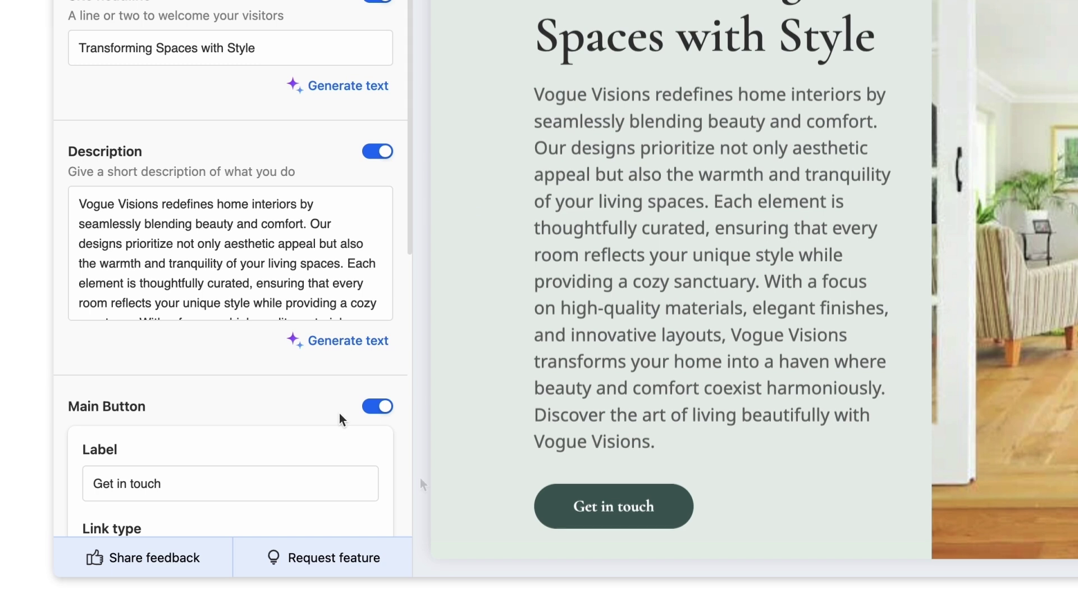
Set the Get in touch button's link type to Custom link and start entering its Facebook URL
scroll(339, 413, down, 5)
click(312, 299)
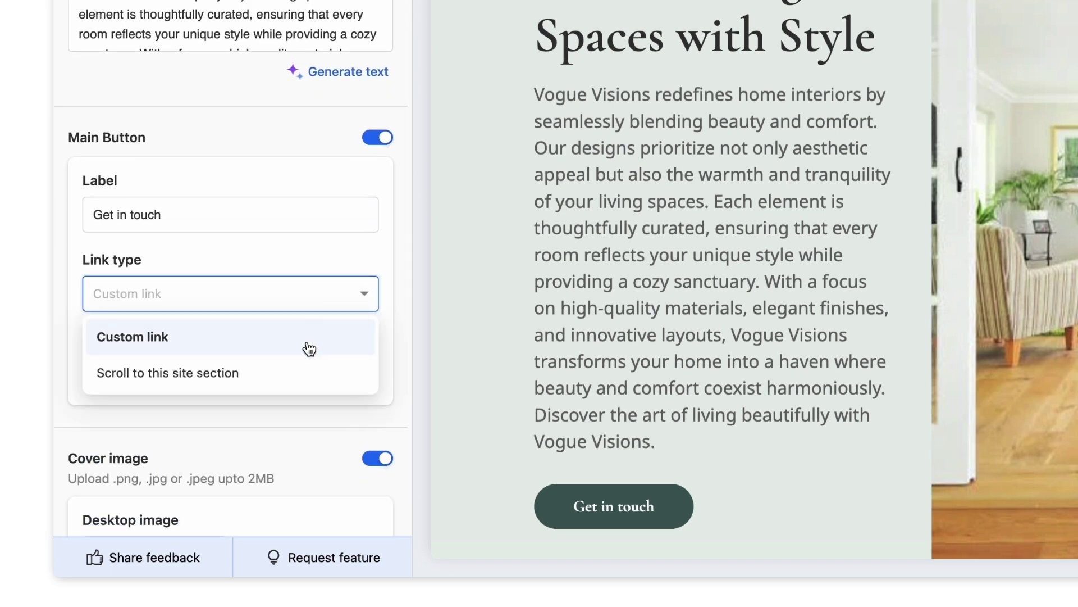
click(309, 376)
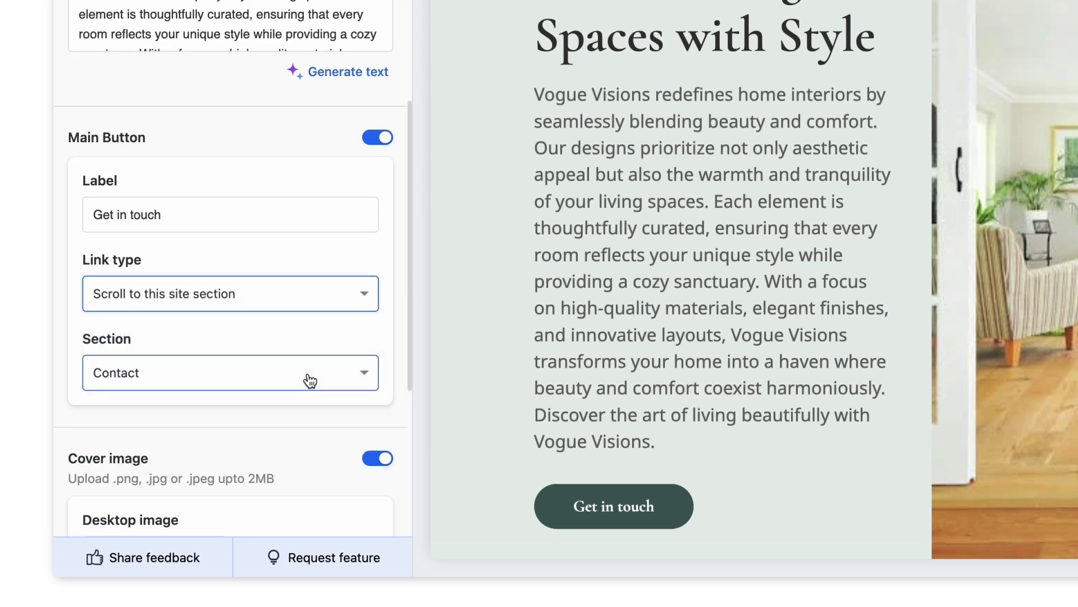
click(361, 302)
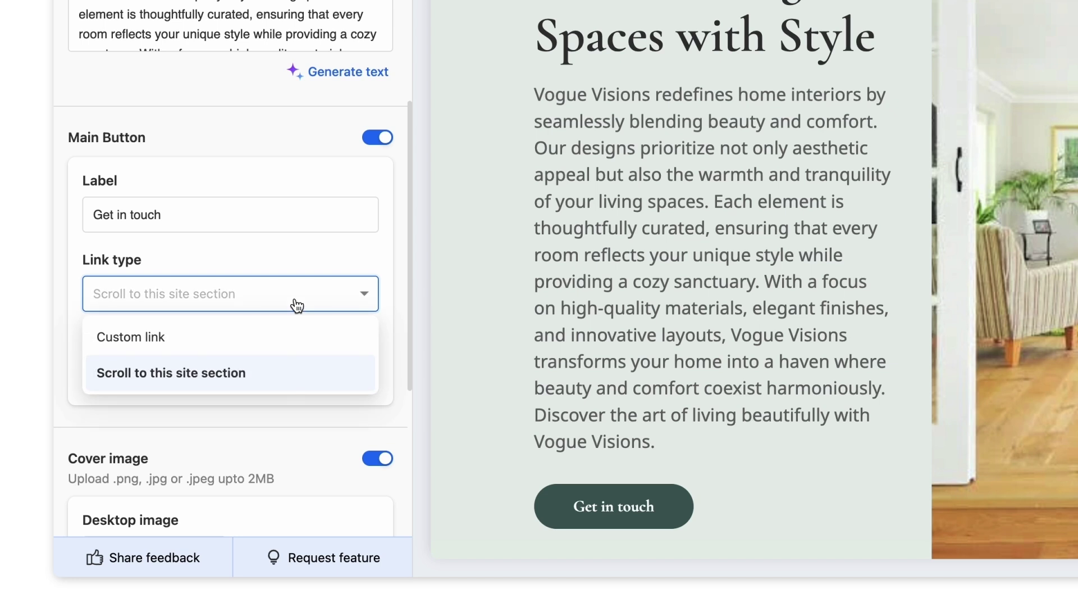
click(288, 335)
click(287, 373)
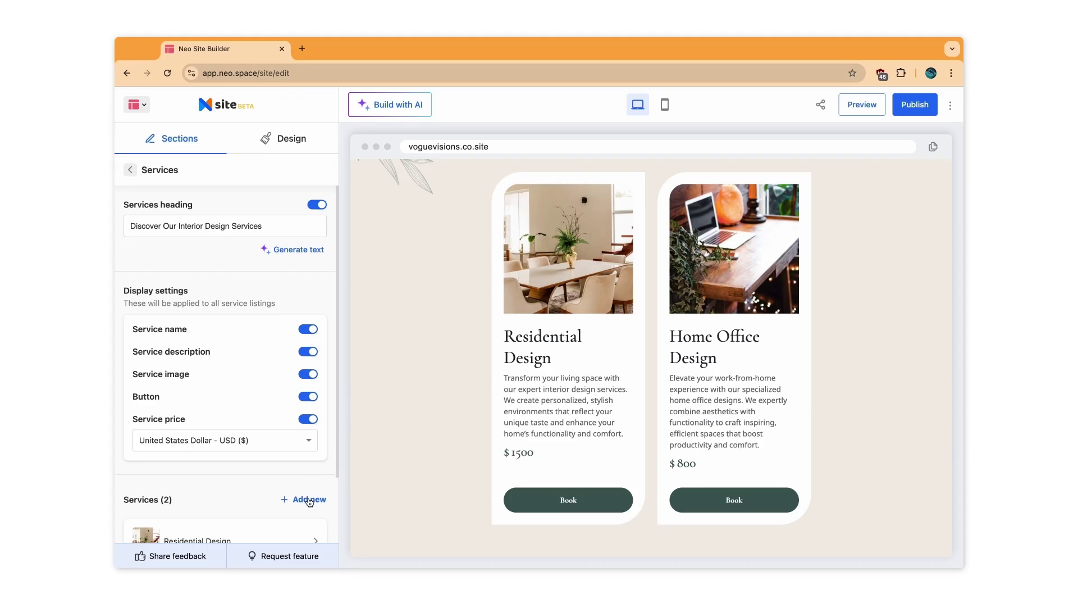
Add a Kitchen Remodelling service with an AI-written description and a stock kitchen photo
click(308, 500)
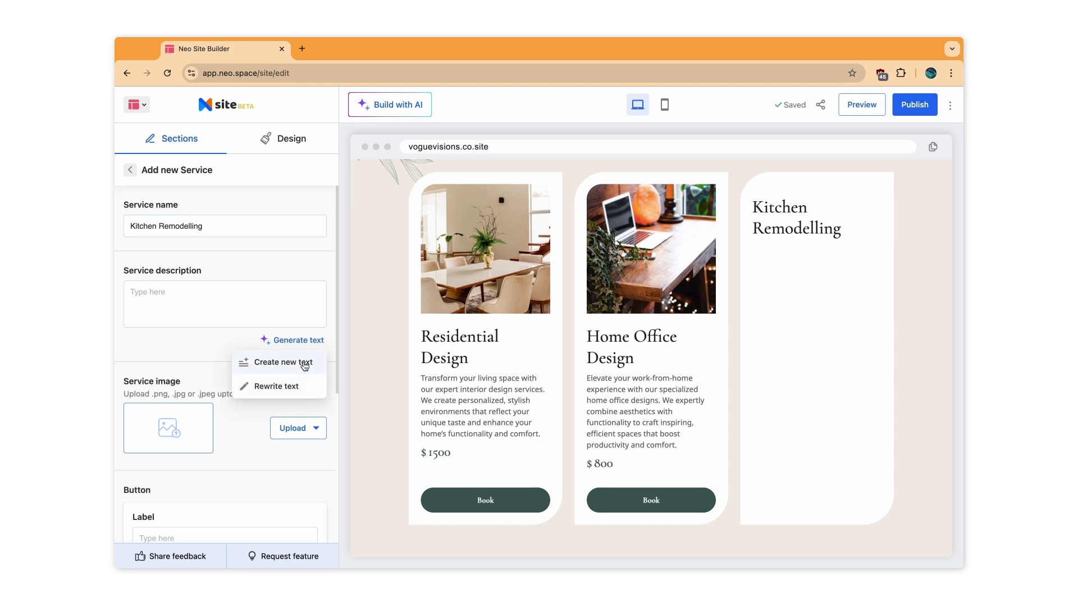
click(304, 361)
click(800, 413)
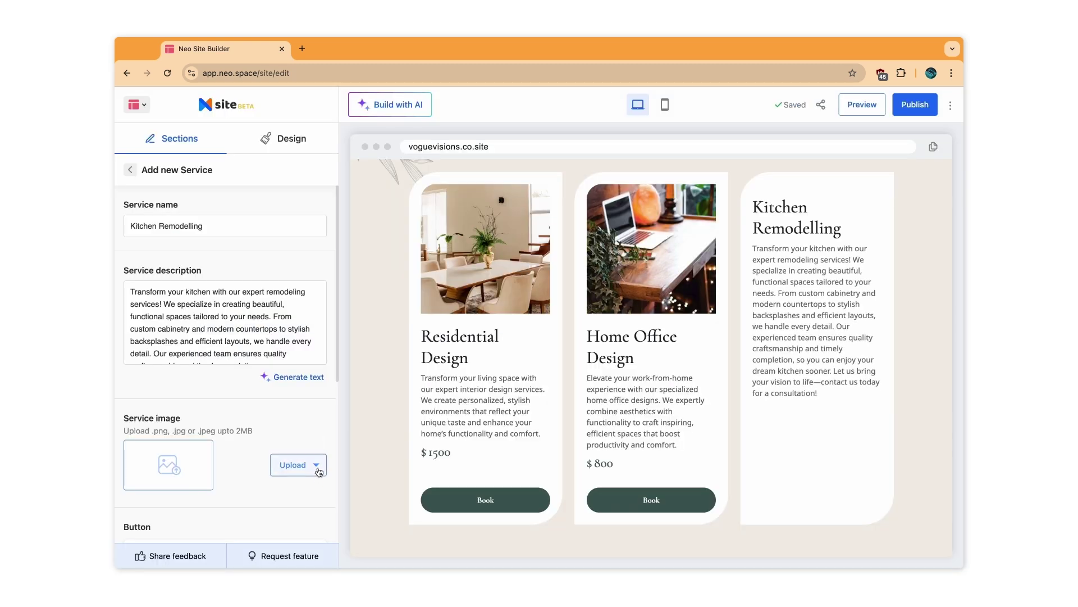
click(318, 468)
click(322, 513)
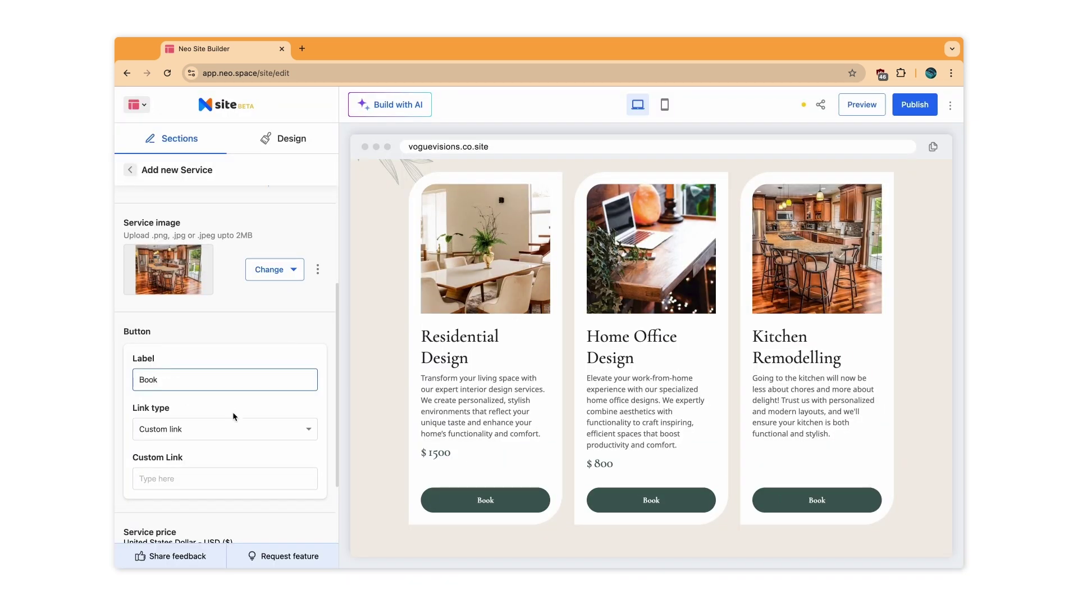
Link the service's Book button to the Contact section, set its price to $900, keep prices shown
click(245, 424)
click(259, 482)
scroll(259, 481, down, 3)
click(220, 469)
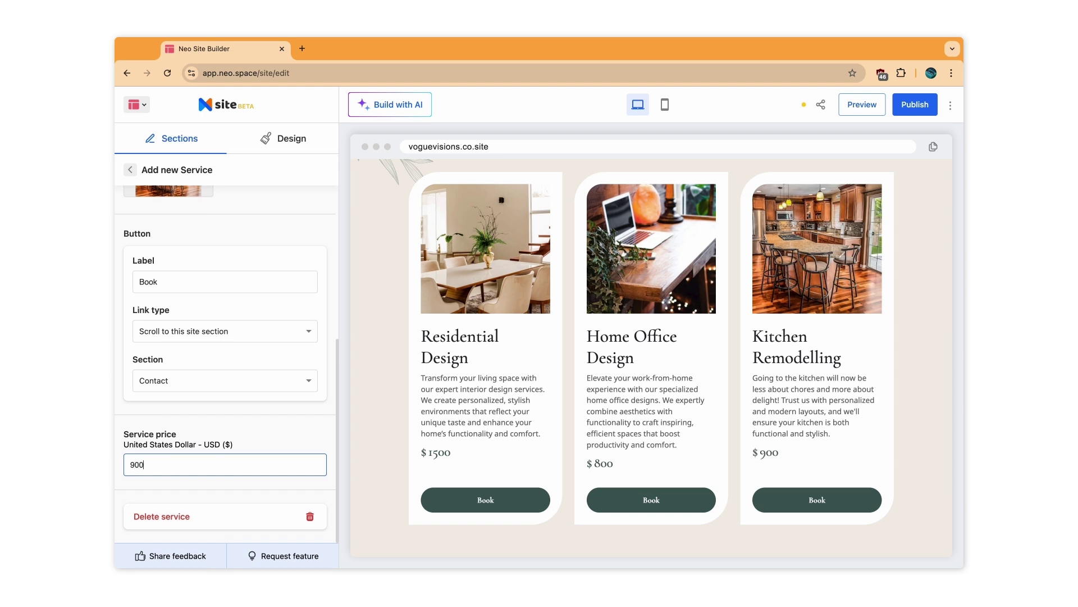
click(363, 416)
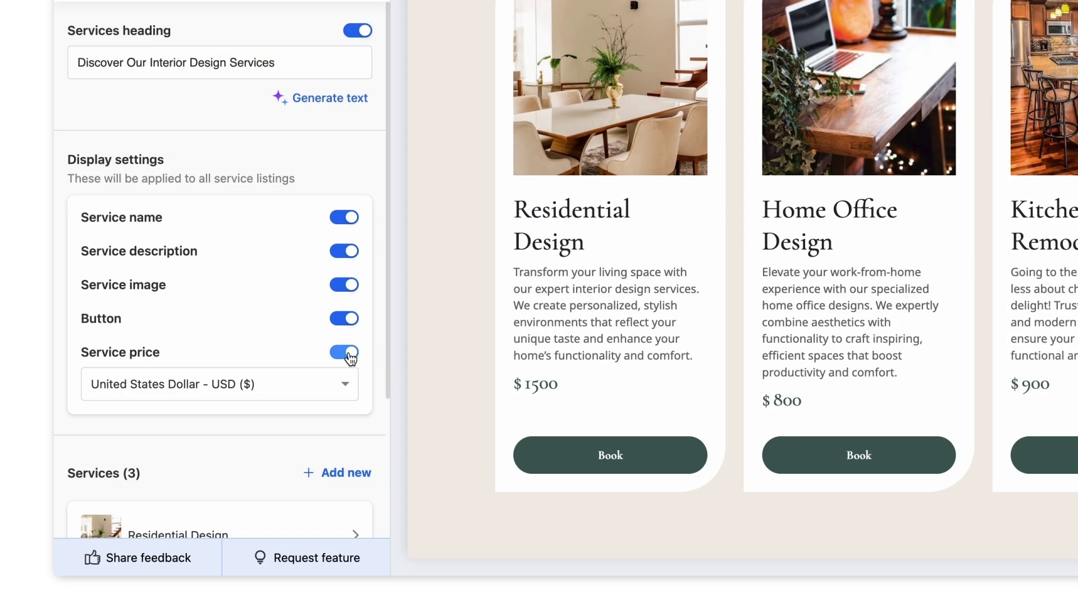
click(344, 352)
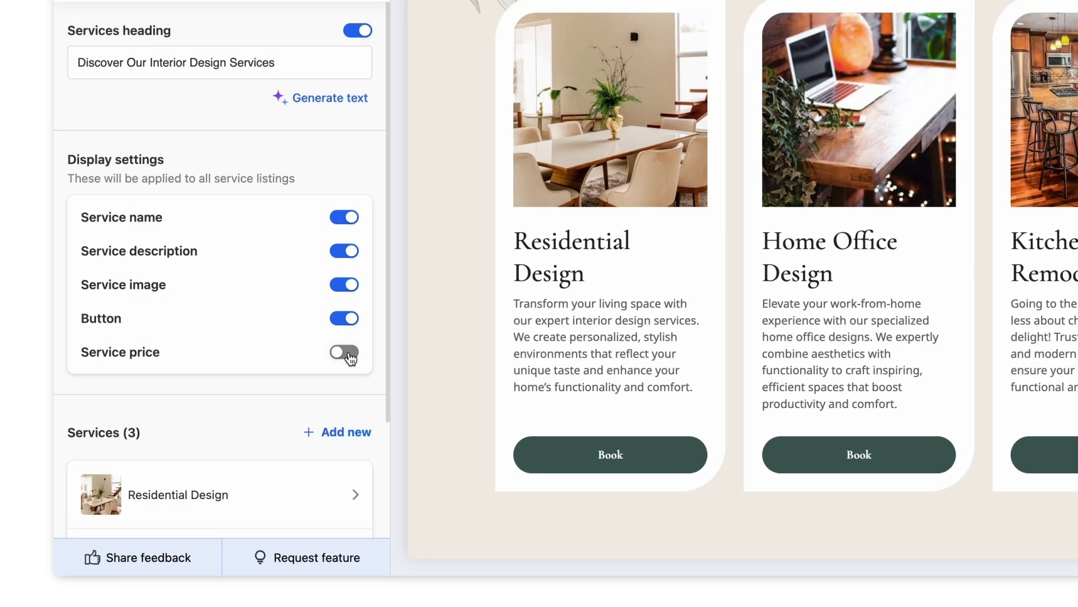
click(348, 354)
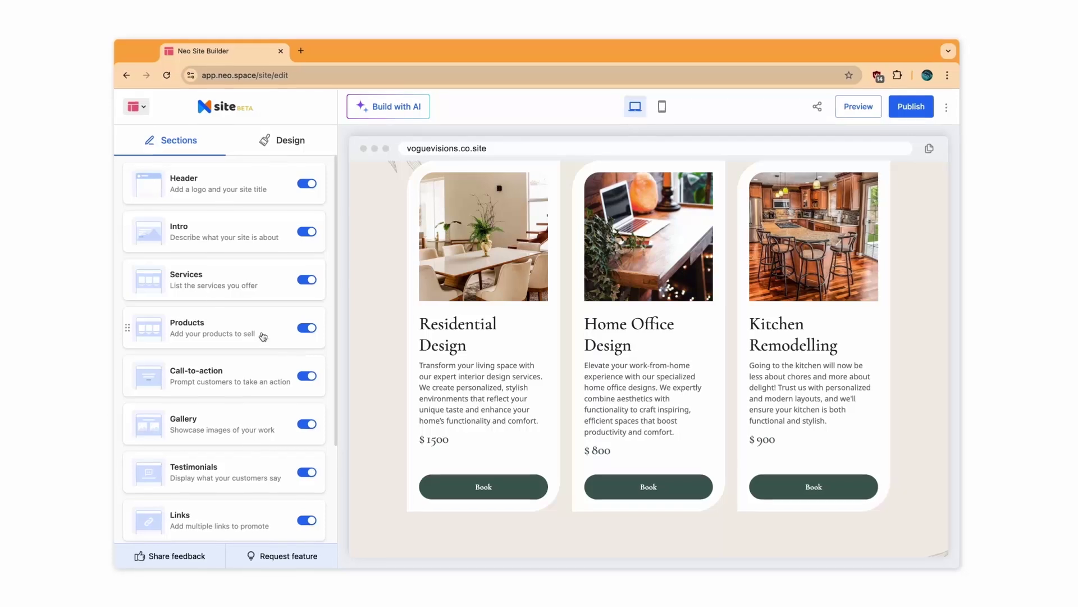
click(311, 268)
scroll(305, 416, down, 5)
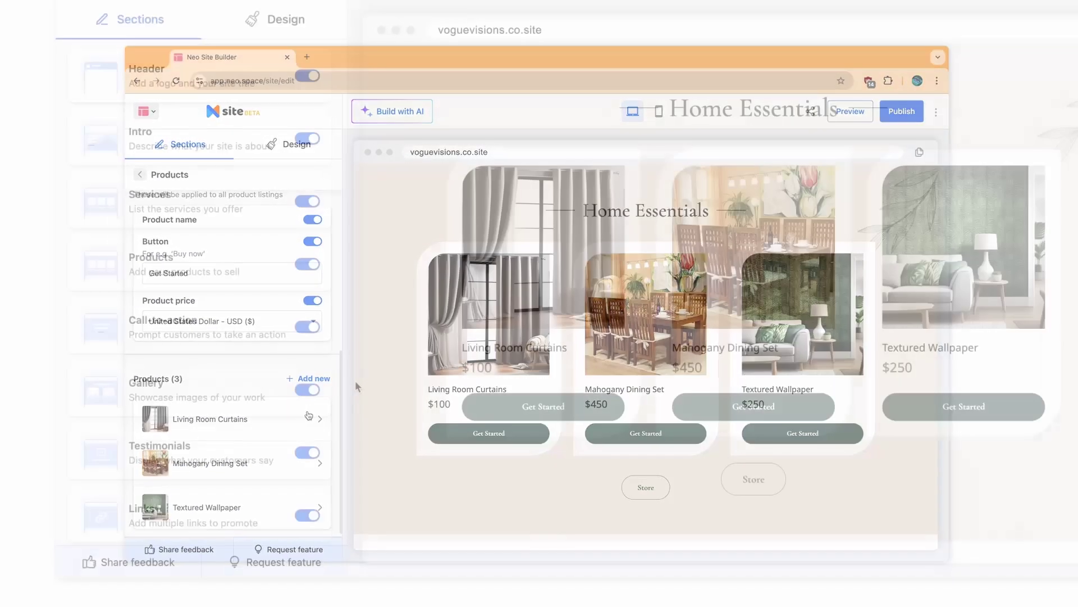
drag(269, 333, 269, 336)
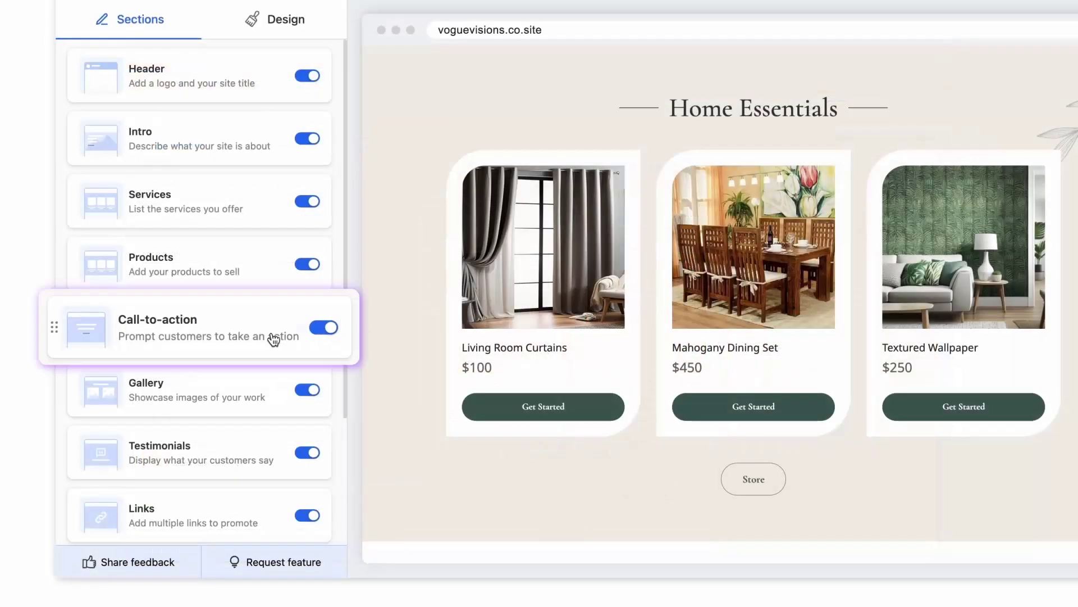
click(262, 332)
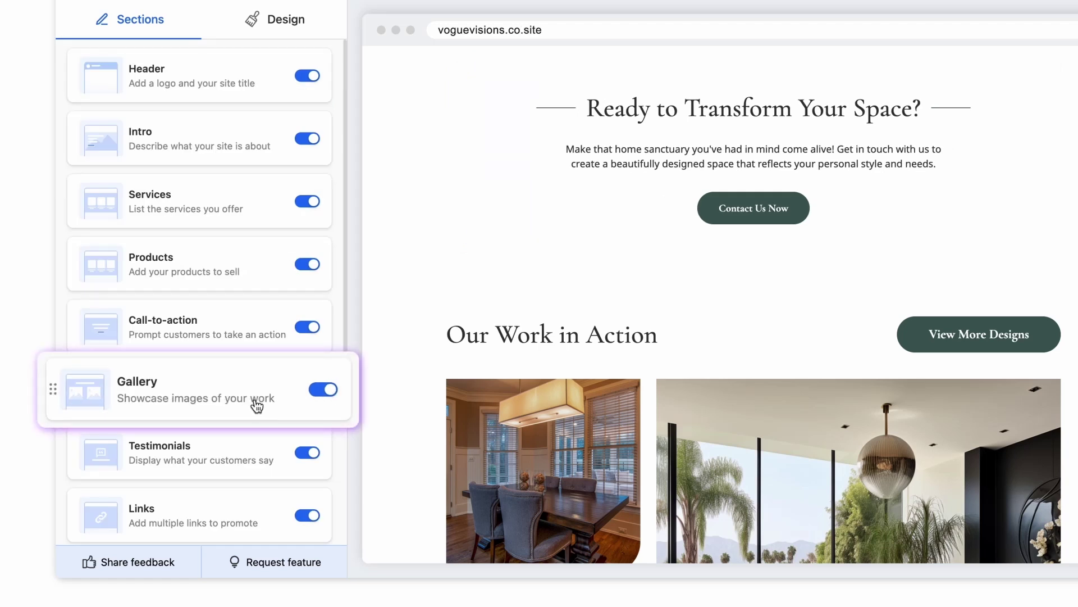
click(323, 402)
click(249, 397)
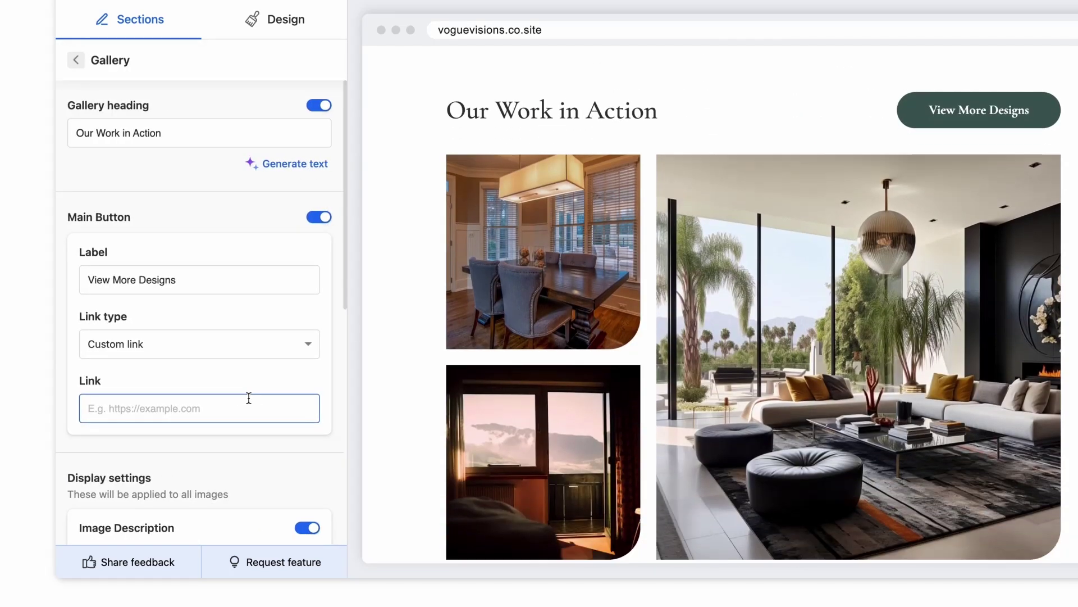
mouse_move(556, 331)
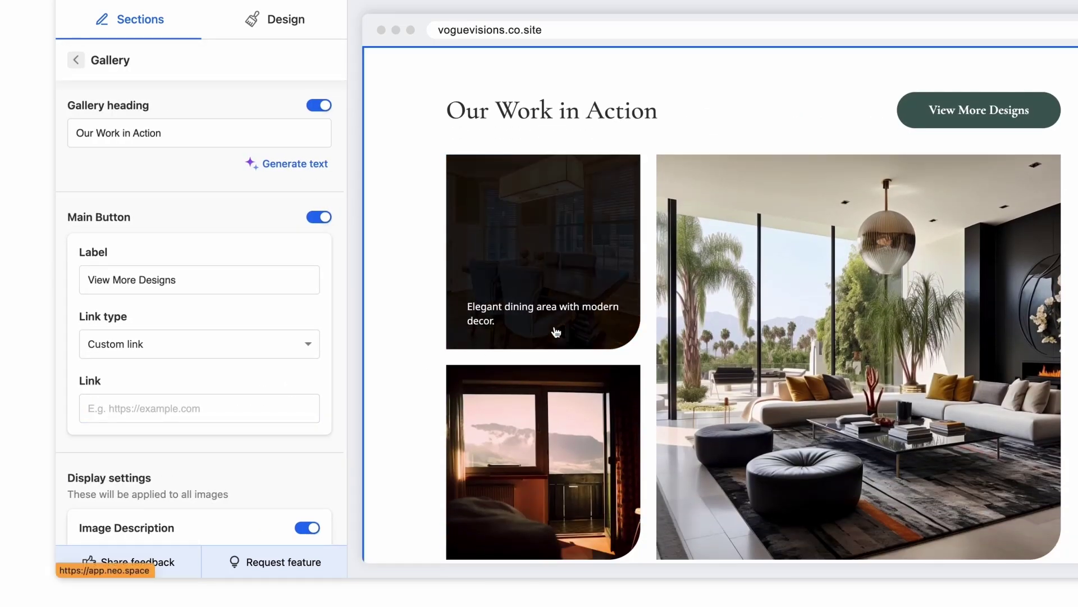
mouse_move(777, 502)
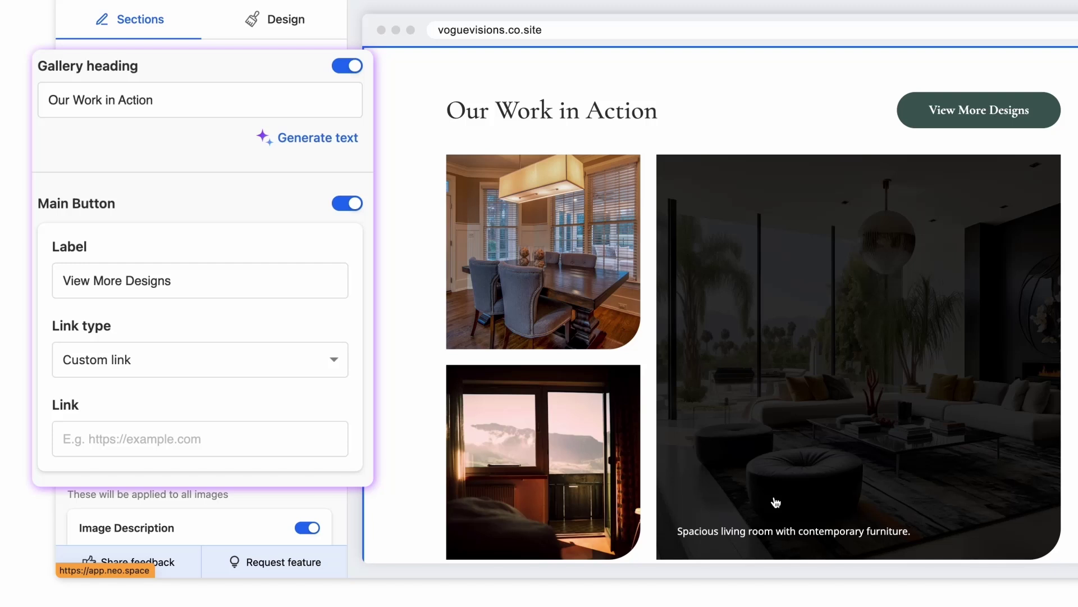
mouse_move(583, 508)
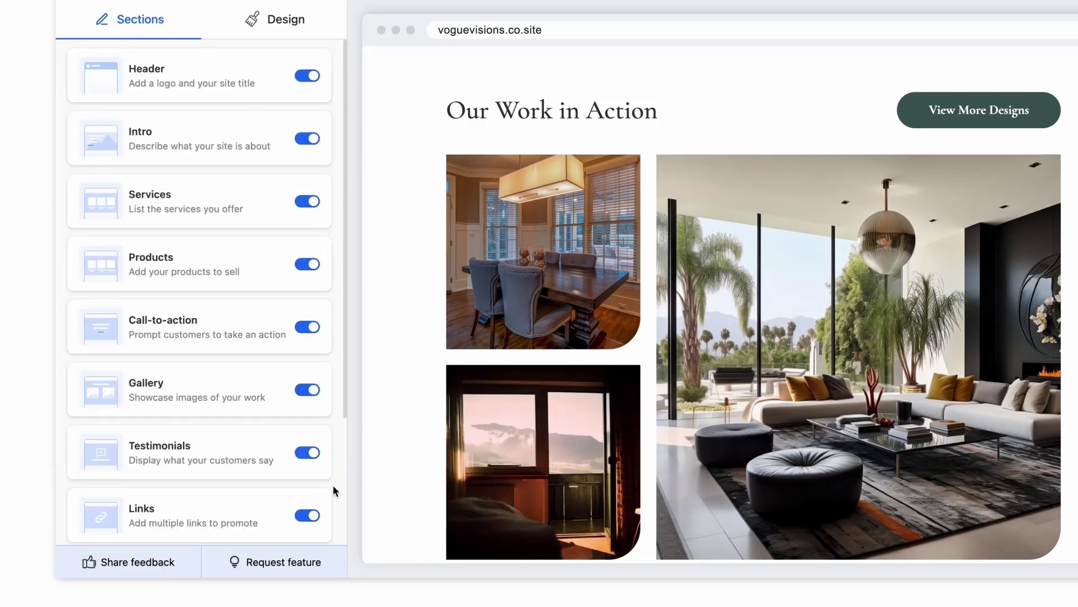
click(242, 453)
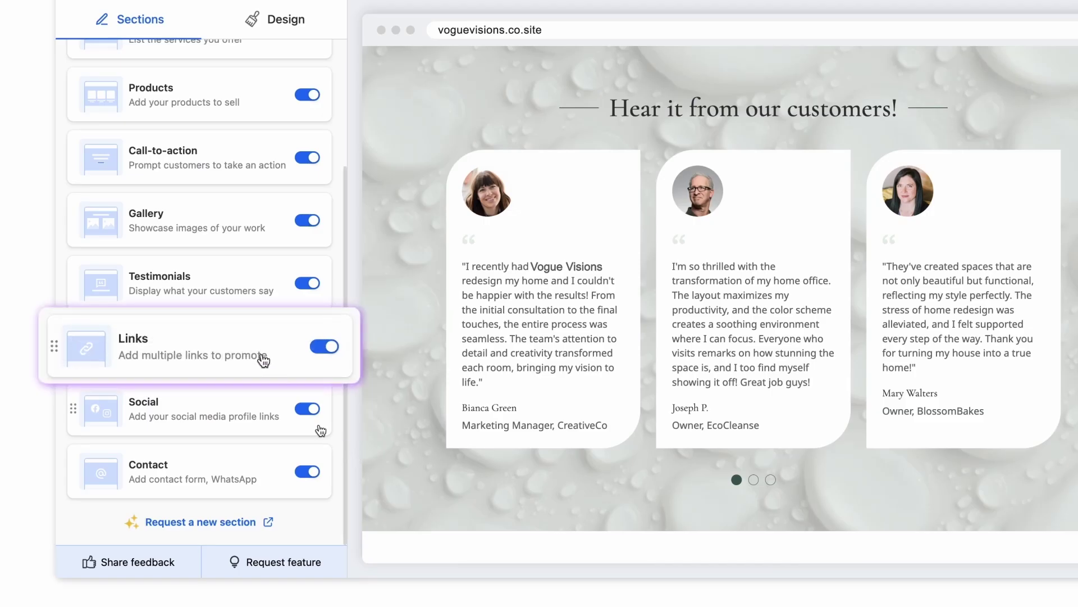
click(251, 354)
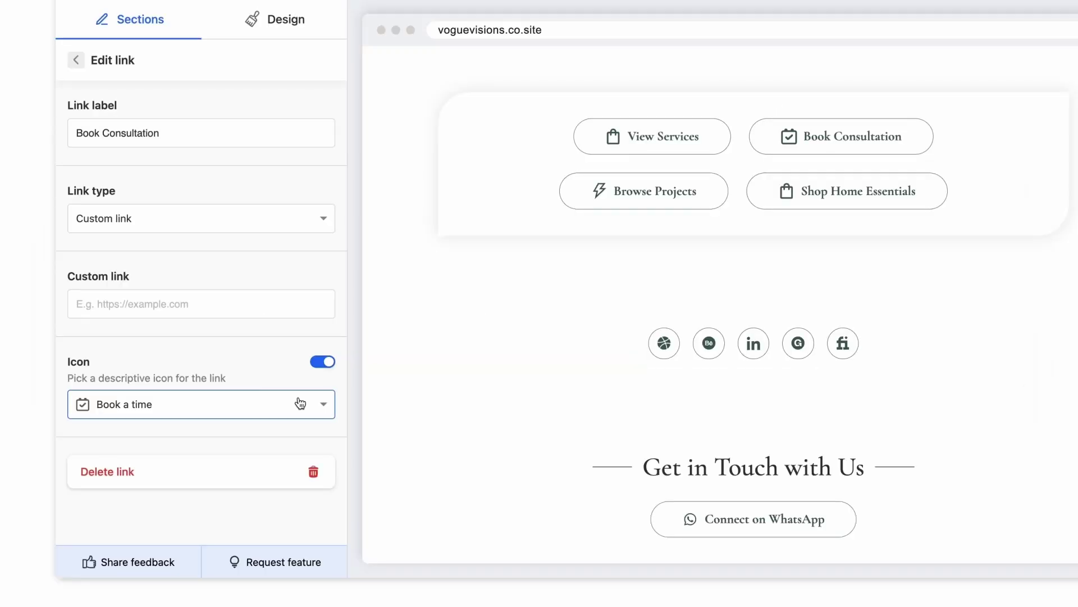
click(301, 406)
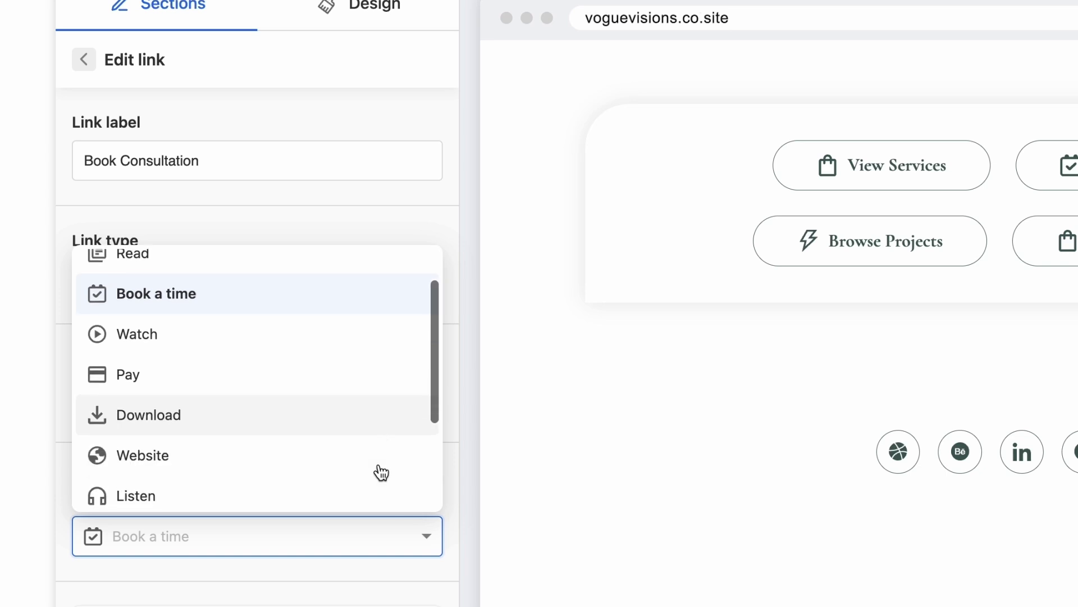
scroll(381, 473, down, 3)
scroll(382, 472, up, 4)
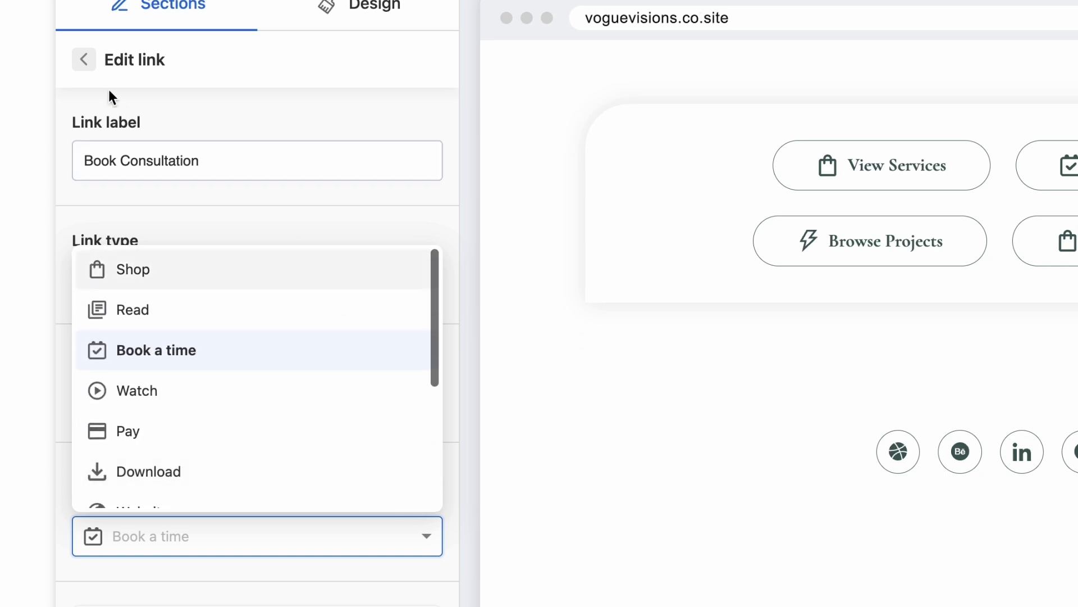
click(84, 60)
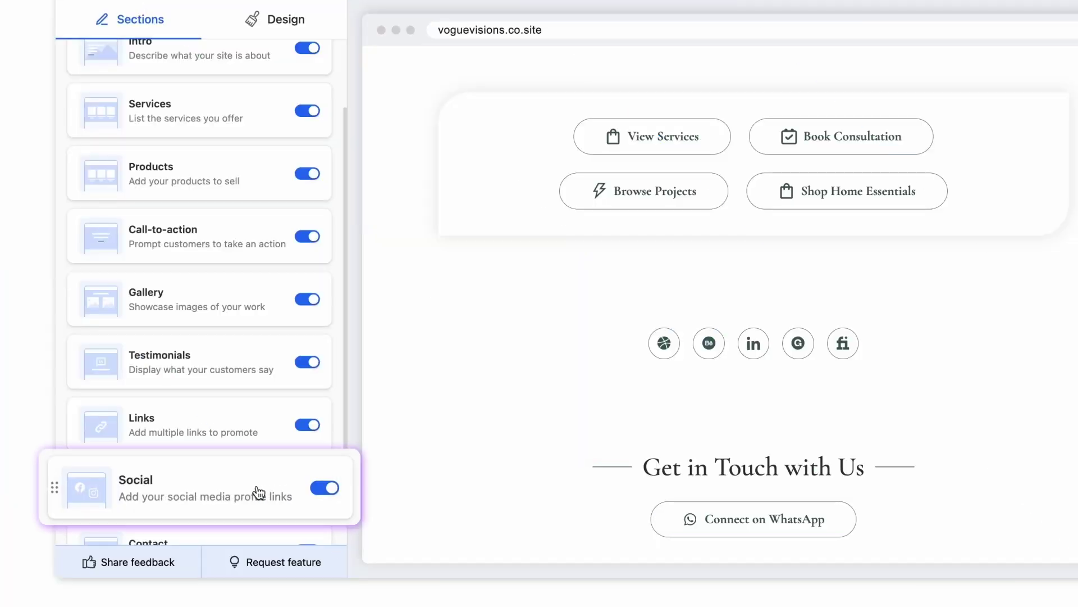
Delete the Fiverr link from the Social section's list of profiles
click(253, 489)
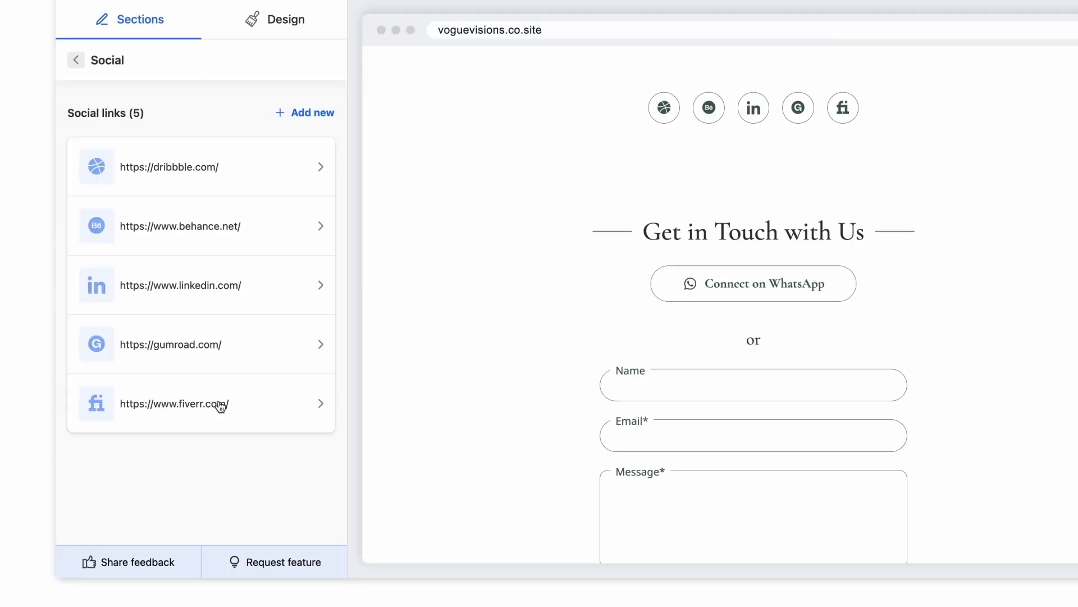
click(219, 404)
click(314, 288)
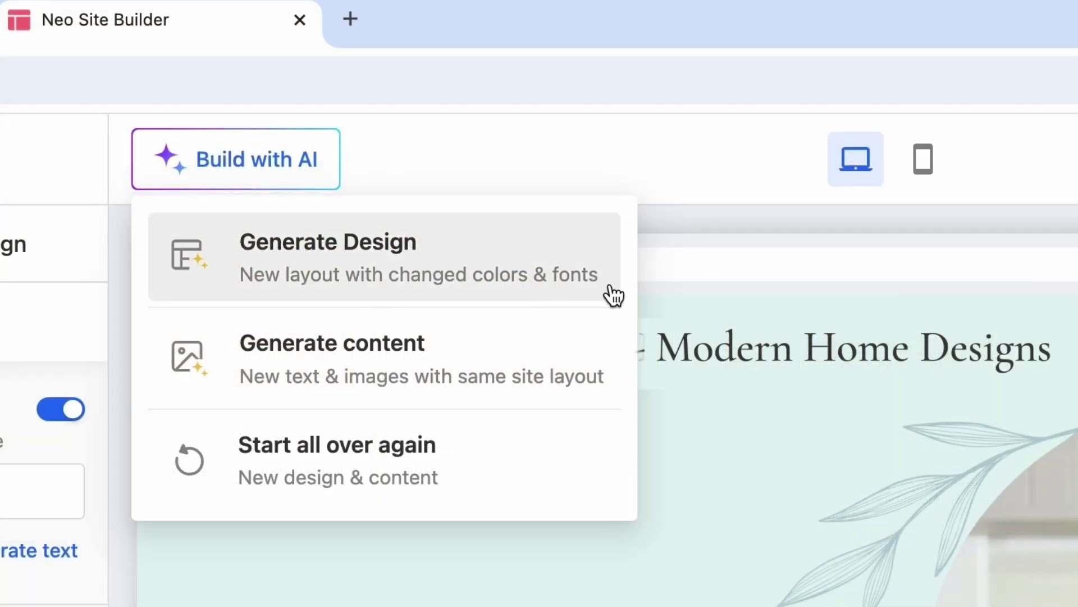
Generate an AI design twice, ending with a full-width photo hero and bold serif headings
click(614, 295)
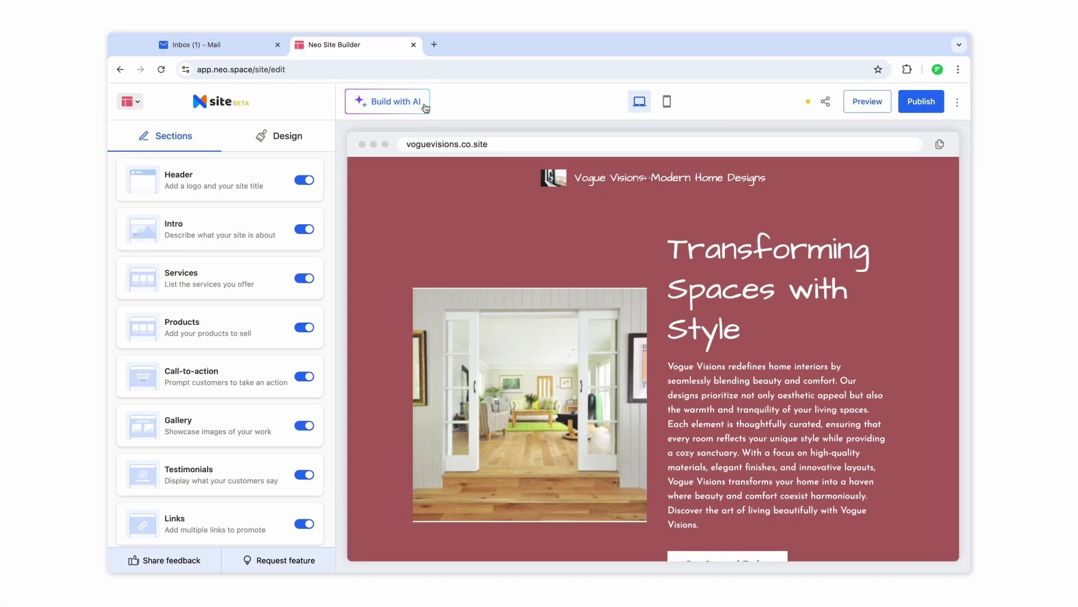
click(416, 102)
click(429, 135)
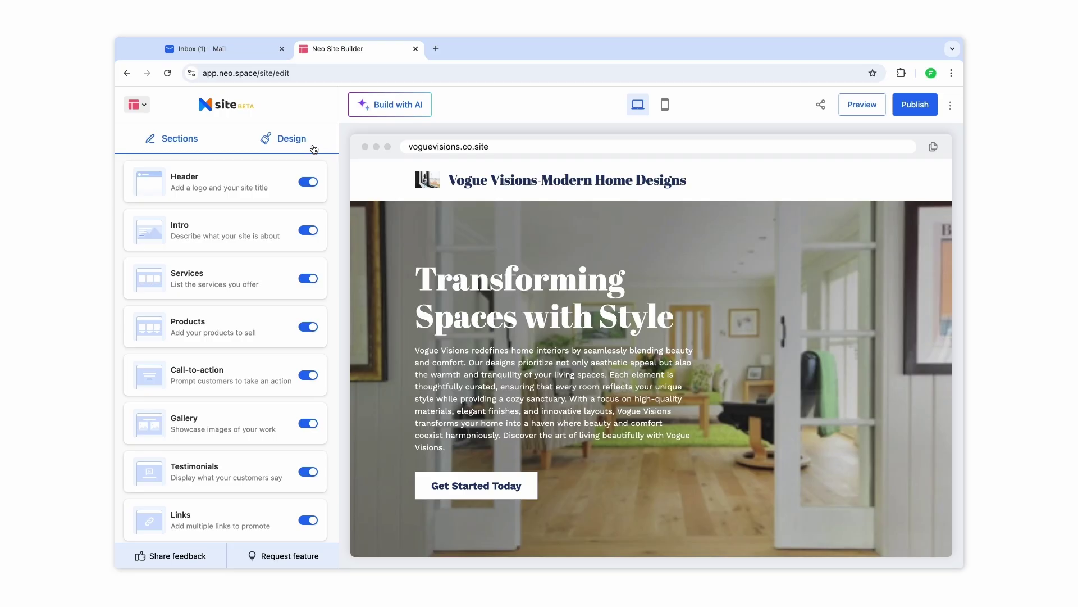
Switch the site fonts to the Montserrat and Raleway pairing
click(313, 146)
click(314, 319)
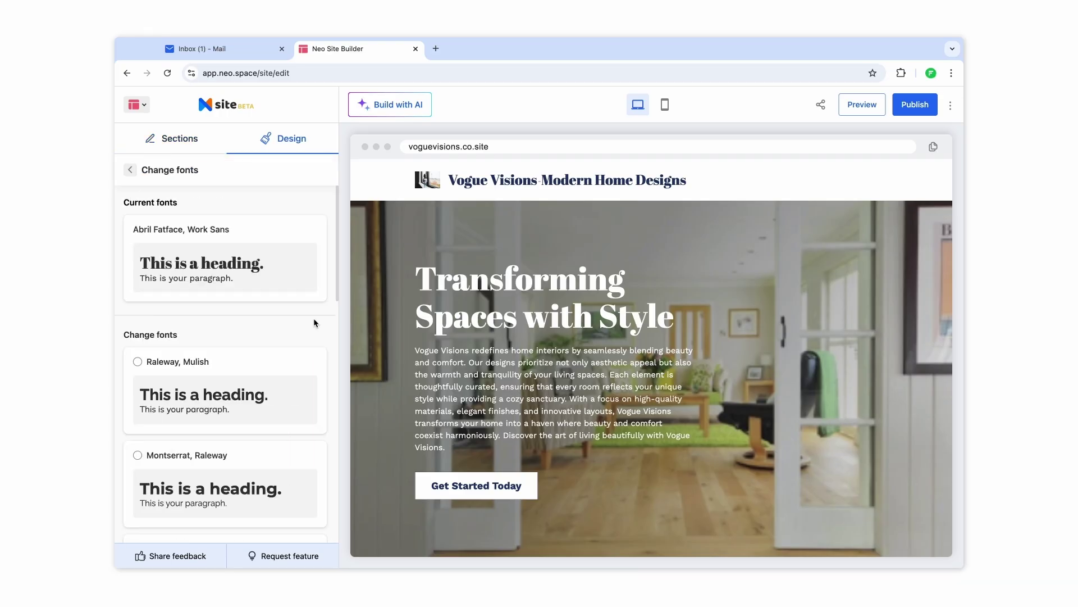
click(244, 482)
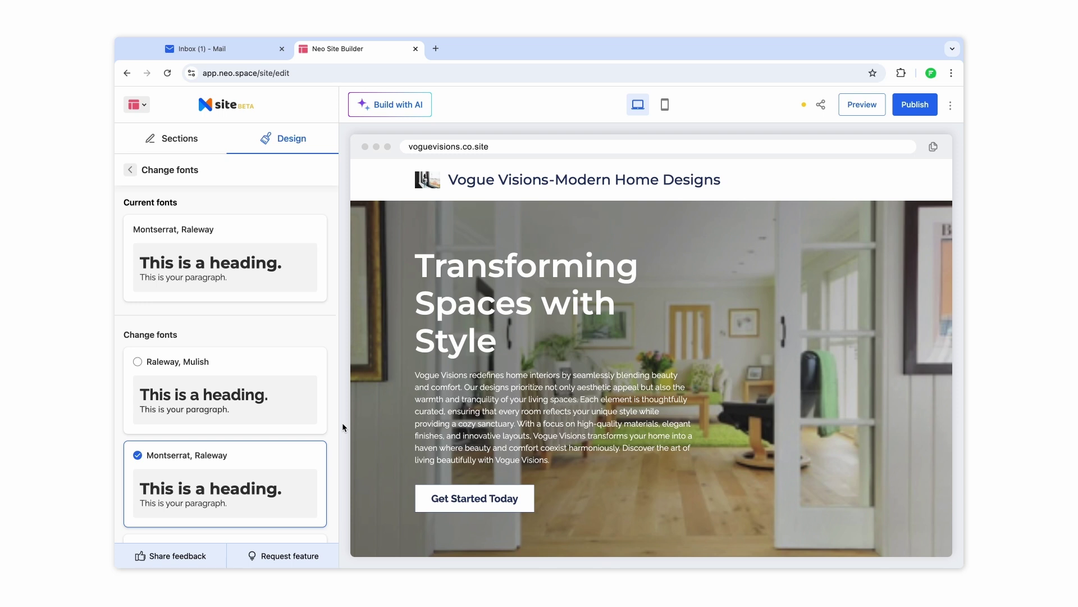
Apply the Profile & Portfolio template to the site
click(130, 169)
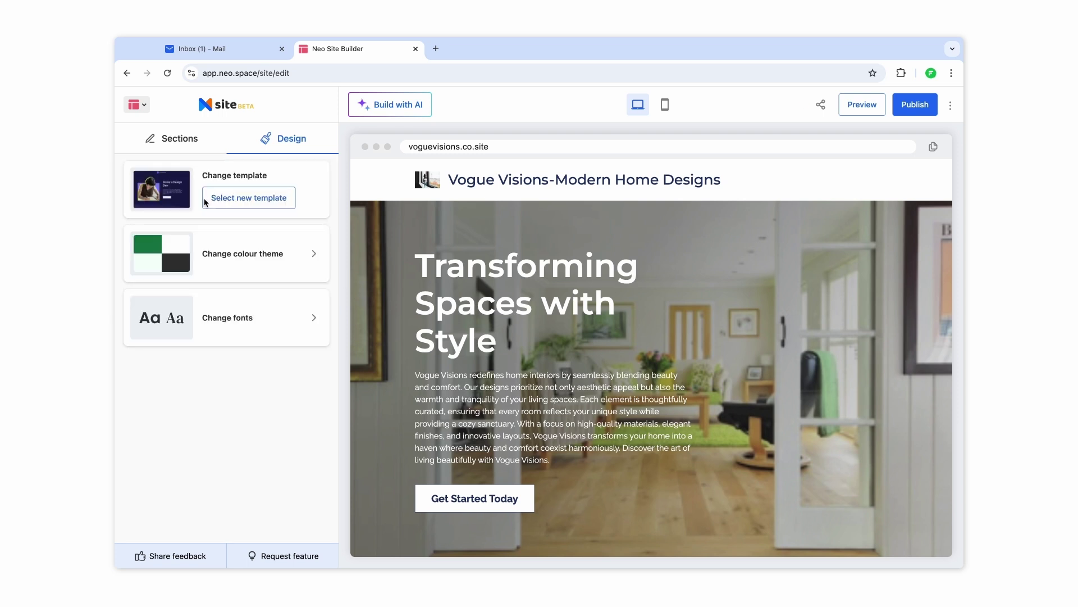
click(291, 207)
scroll(368, 329, down, 5)
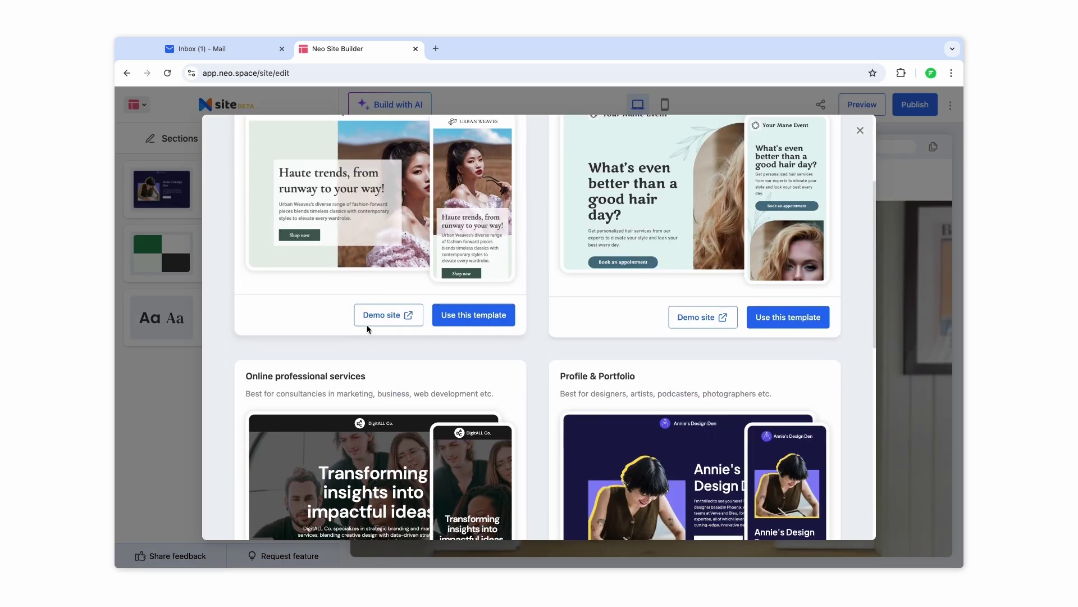
scroll(368, 329, down, 1)
click(788, 472)
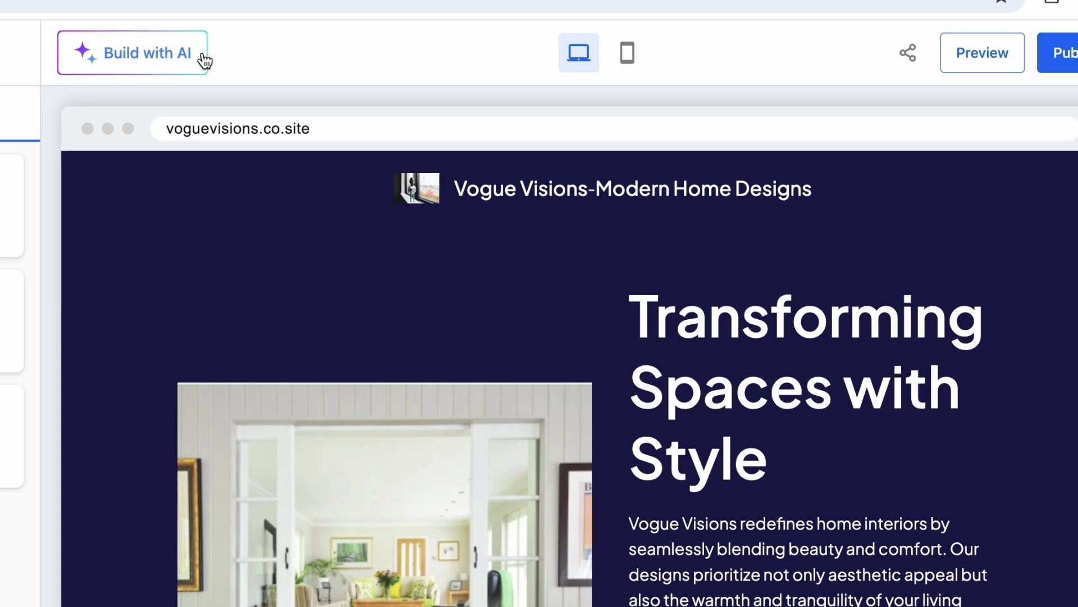
Replace all site text and images with AI content, yielding 'Vogue Visions-Design Your Space', and review it
click(203, 60)
click(257, 210)
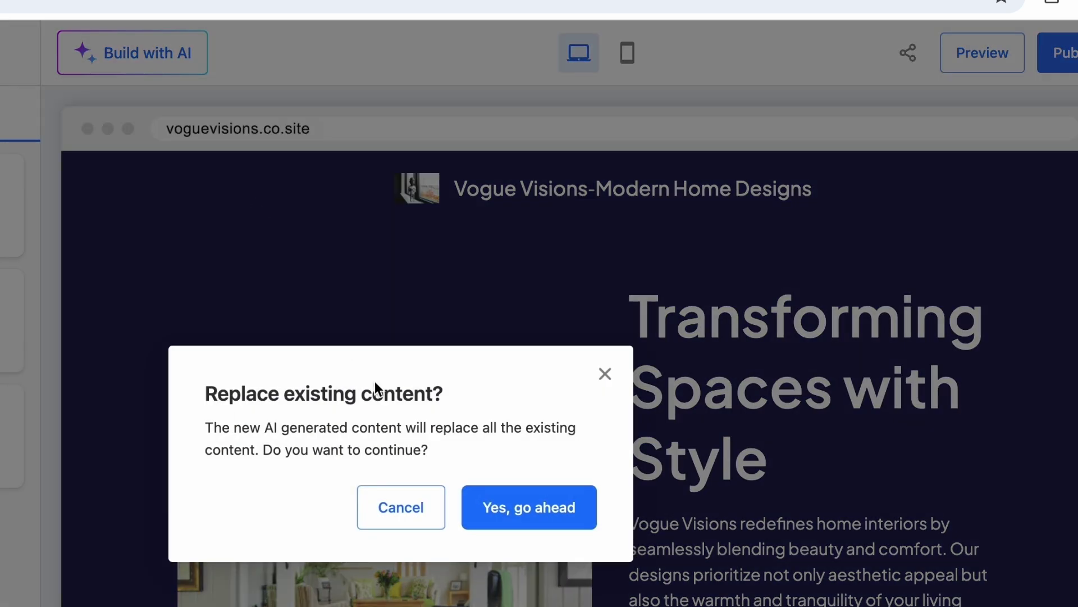
click(534, 528)
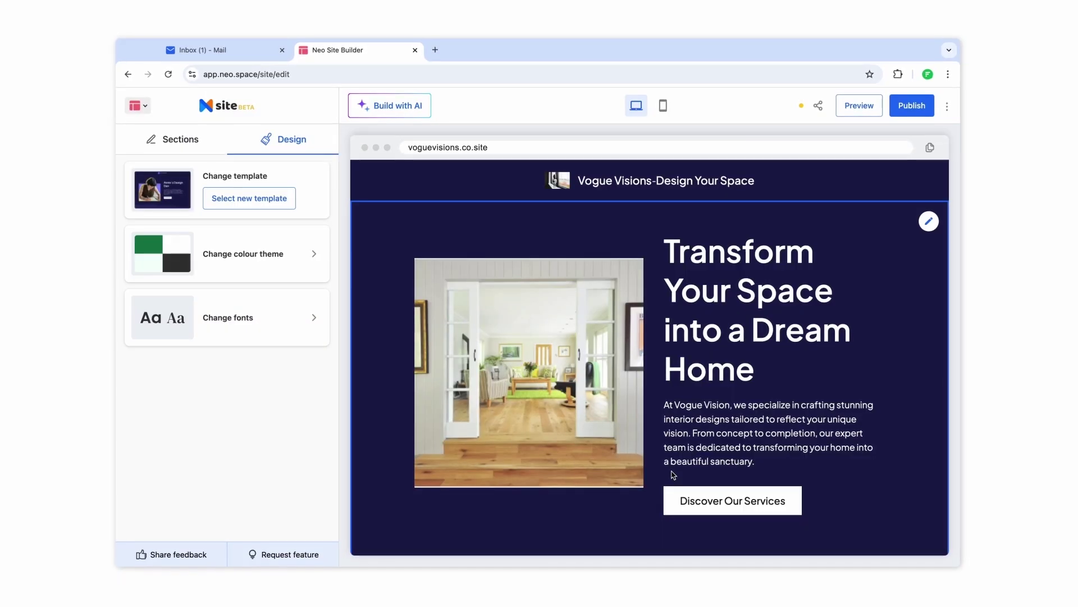
scroll(381, 461, down, 4)
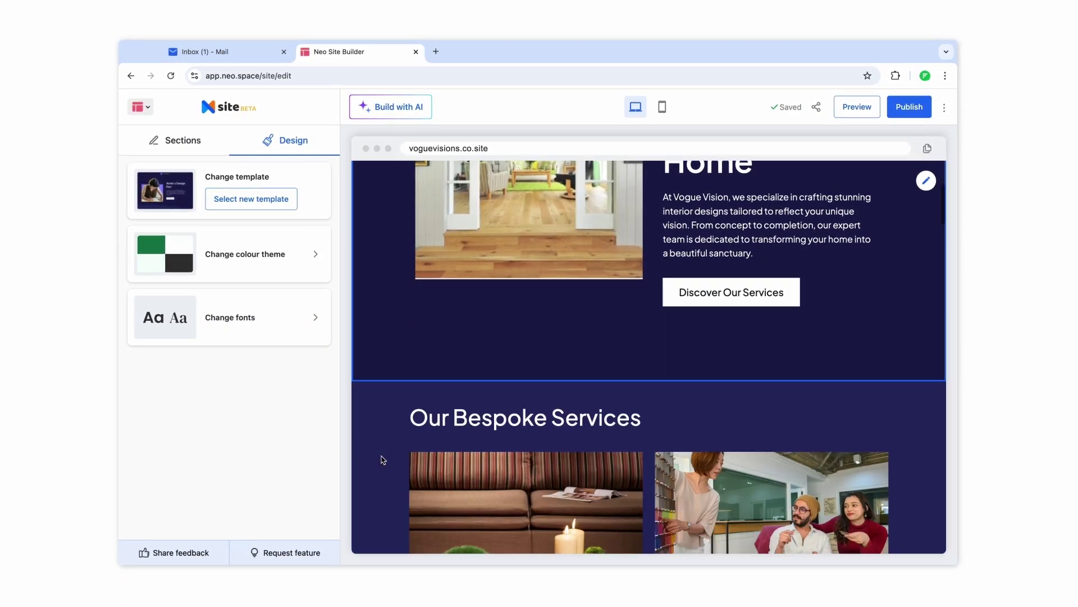
scroll(381, 460, down, 10)
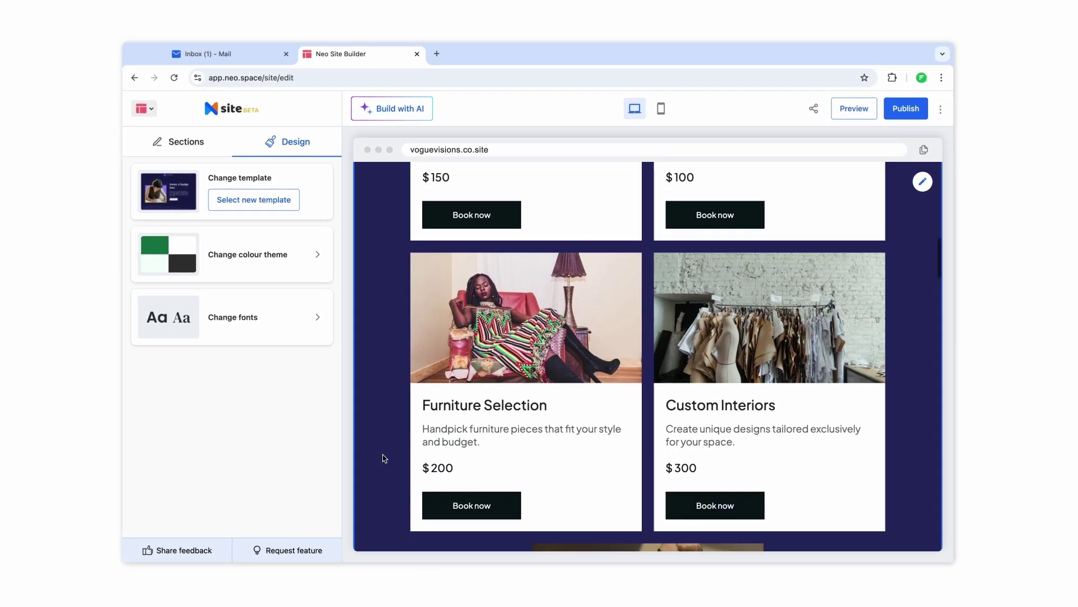
scroll(382, 457, down, 2)
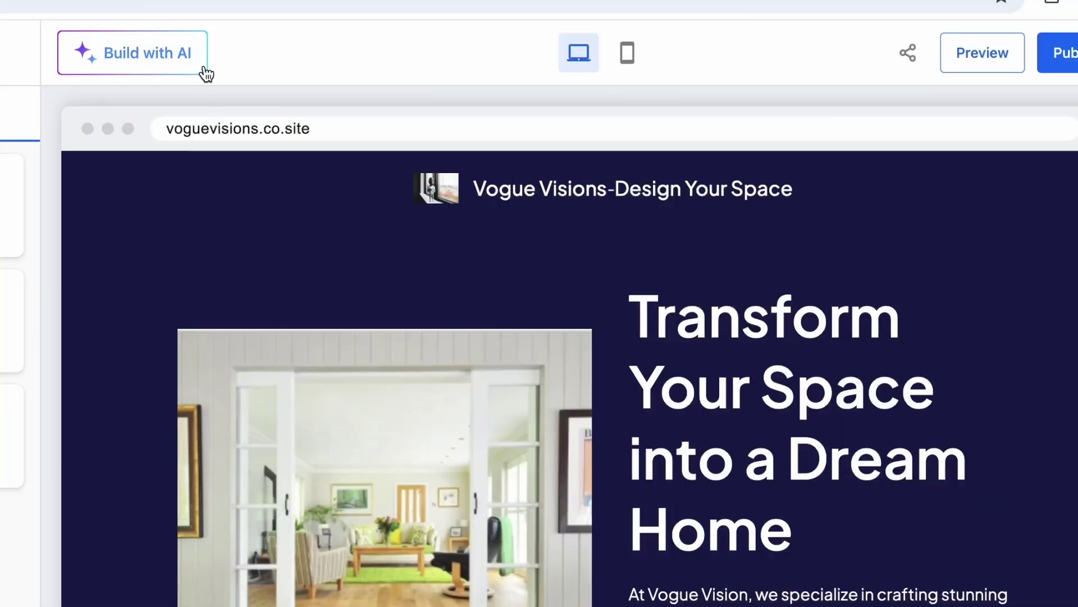
Start the site over with AI from the business consultancy example description and review the rebuilt site
click(205, 72)
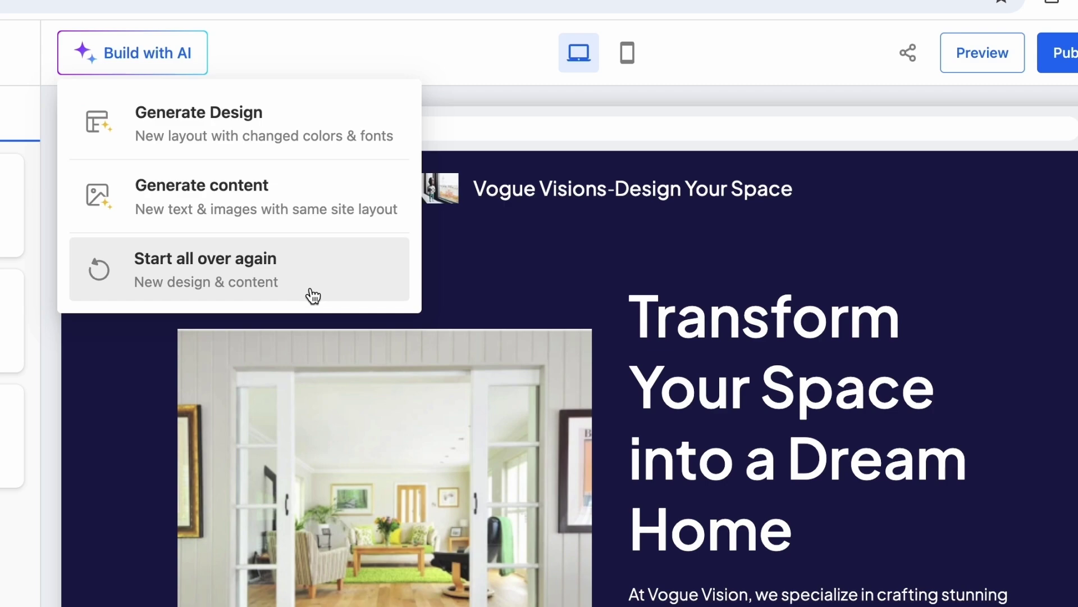
click(312, 295)
click(518, 521)
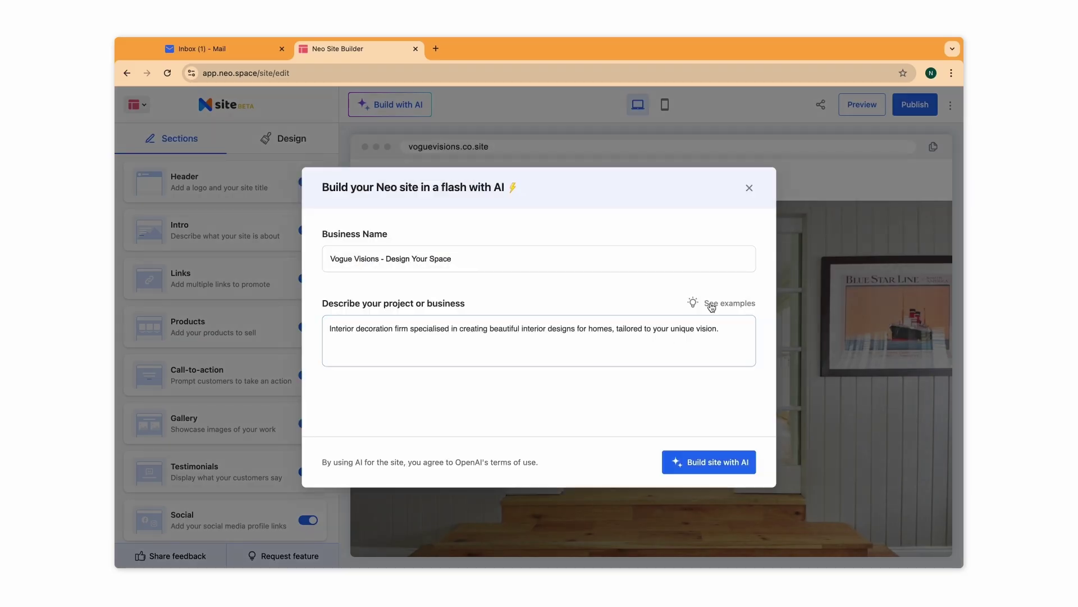
click(712, 307)
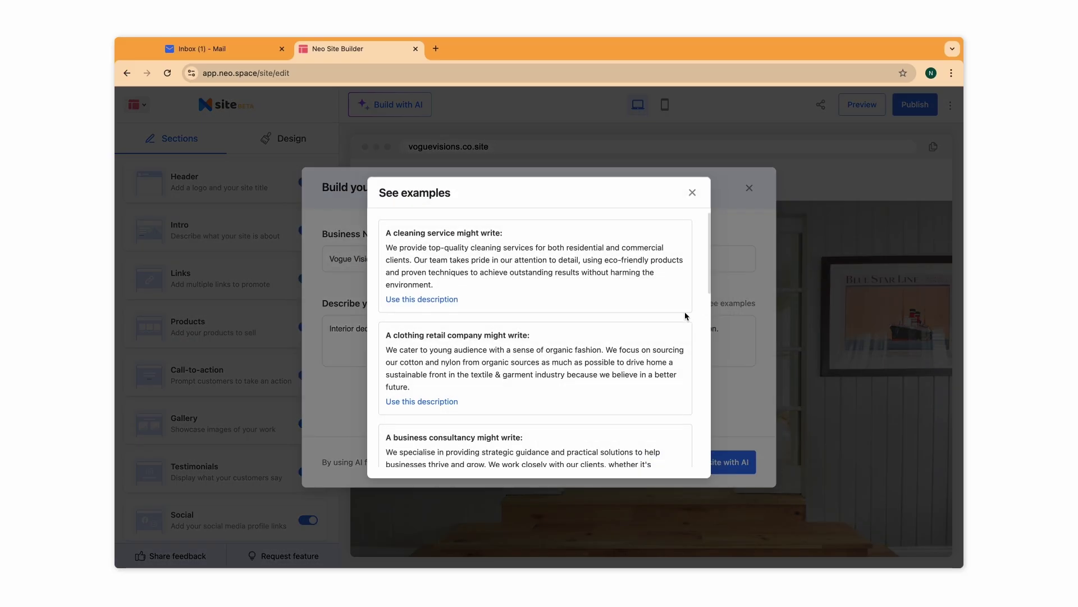
scroll(664, 318, down, 5)
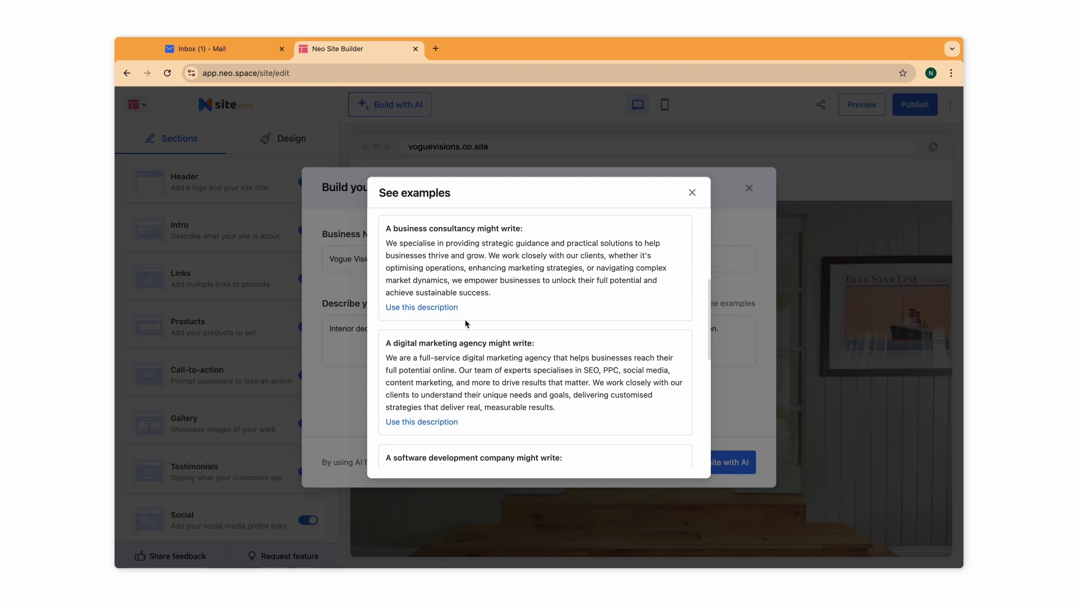
click(454, 309)
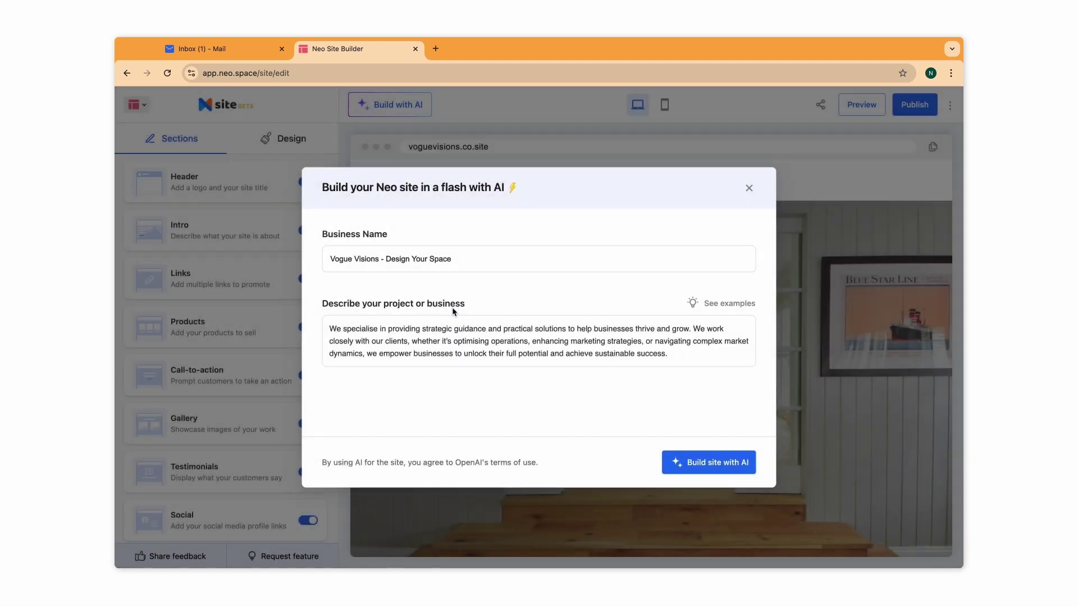
click(686, 468)
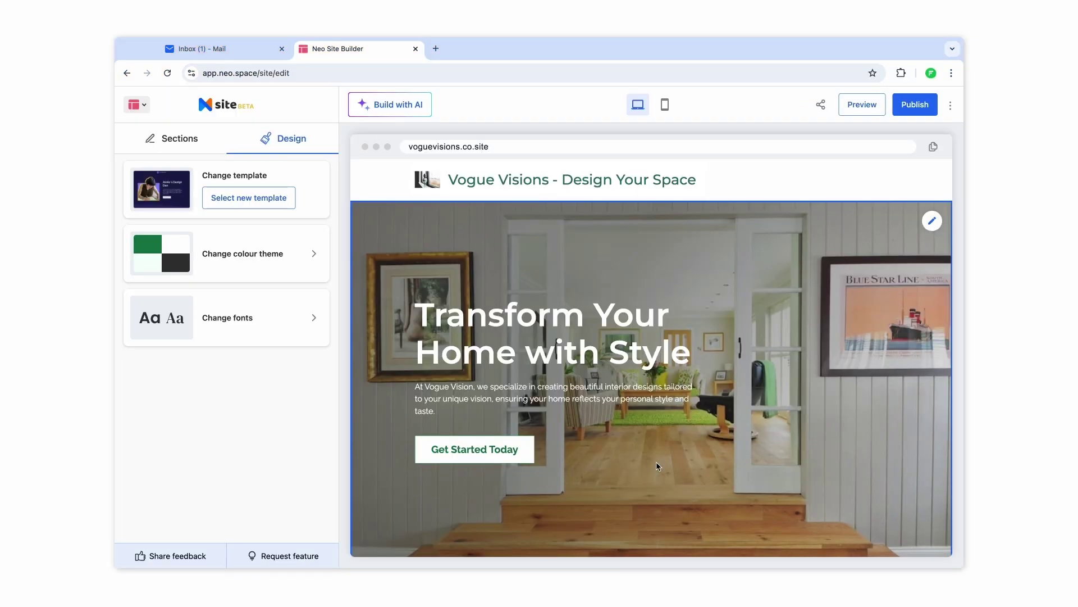
scroll(658, 466, down, 10)
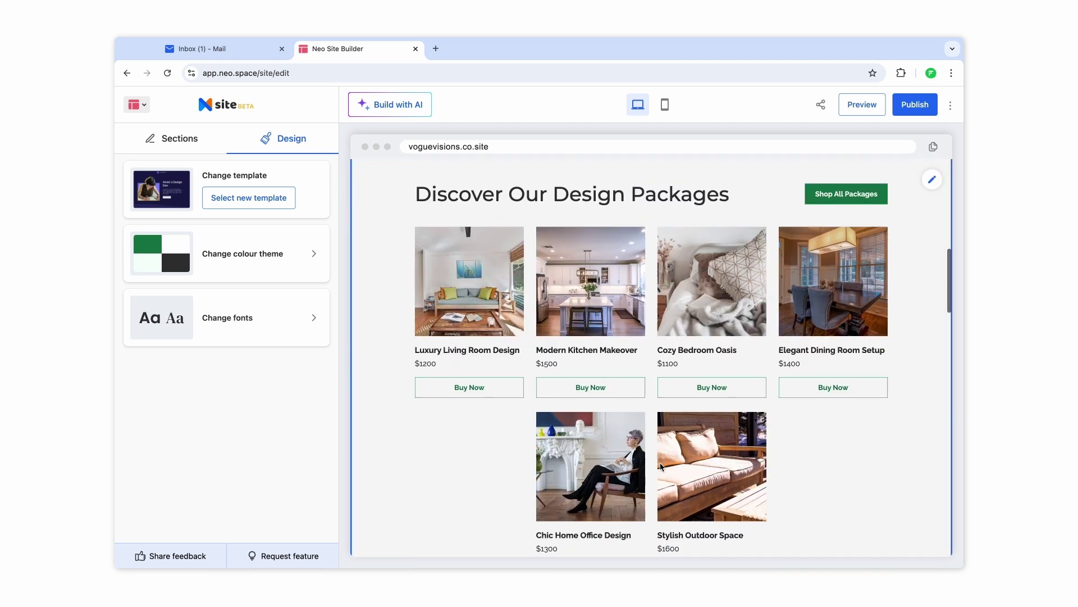
scroll(661, 466, down, 5)
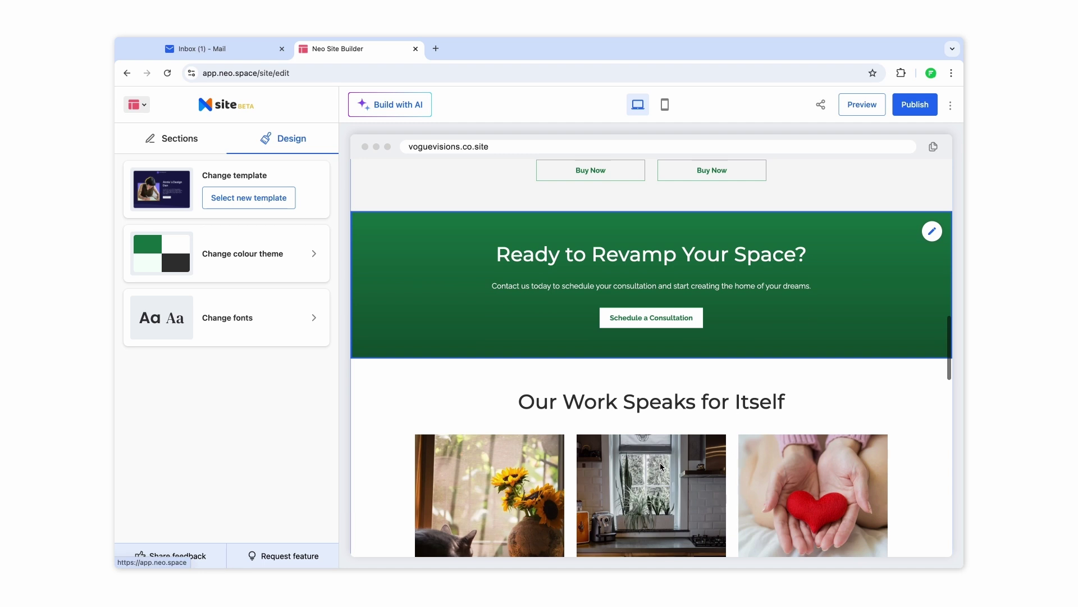
Apply the dark red (maroon) colour theme and publish the site live
click(315, 258)
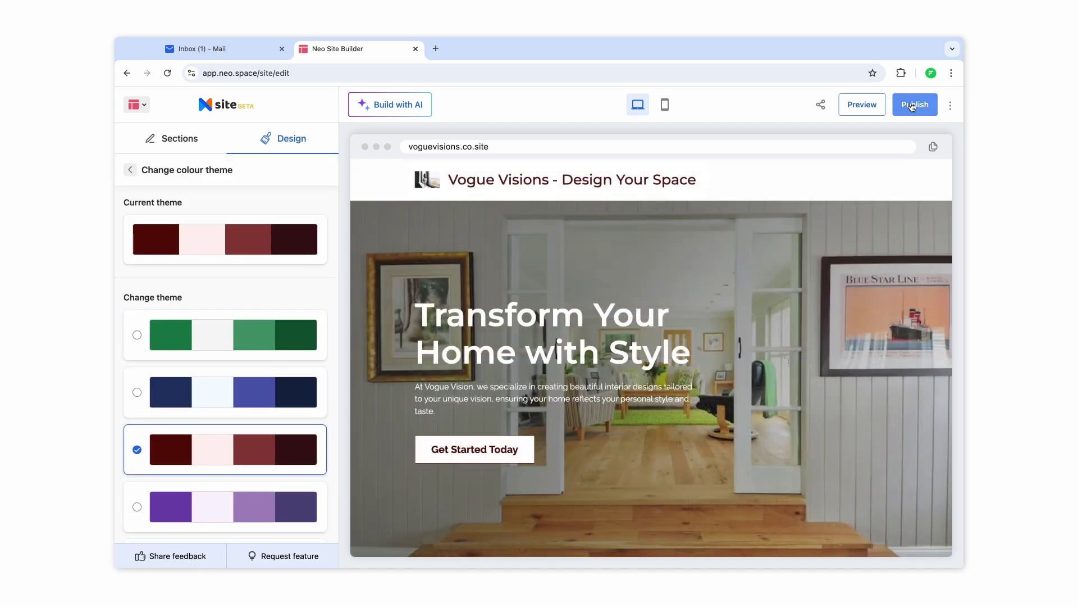
click(914, 105)
click(626, 363)
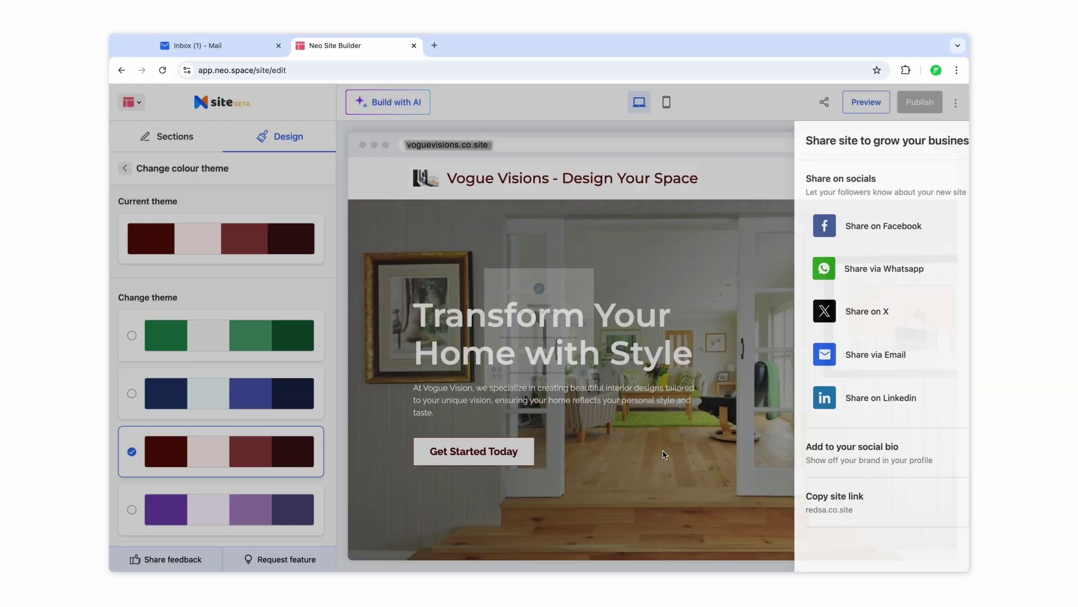
Share the site on X and post the prefilled message linking to voguevisions.co.site
click(781, 319)
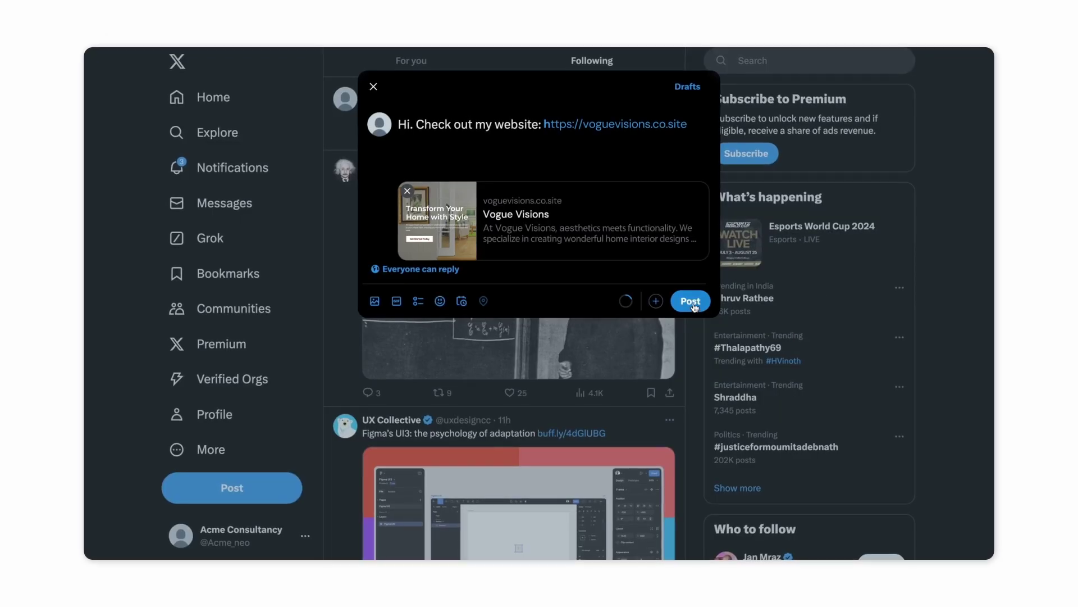
click(693, 303)
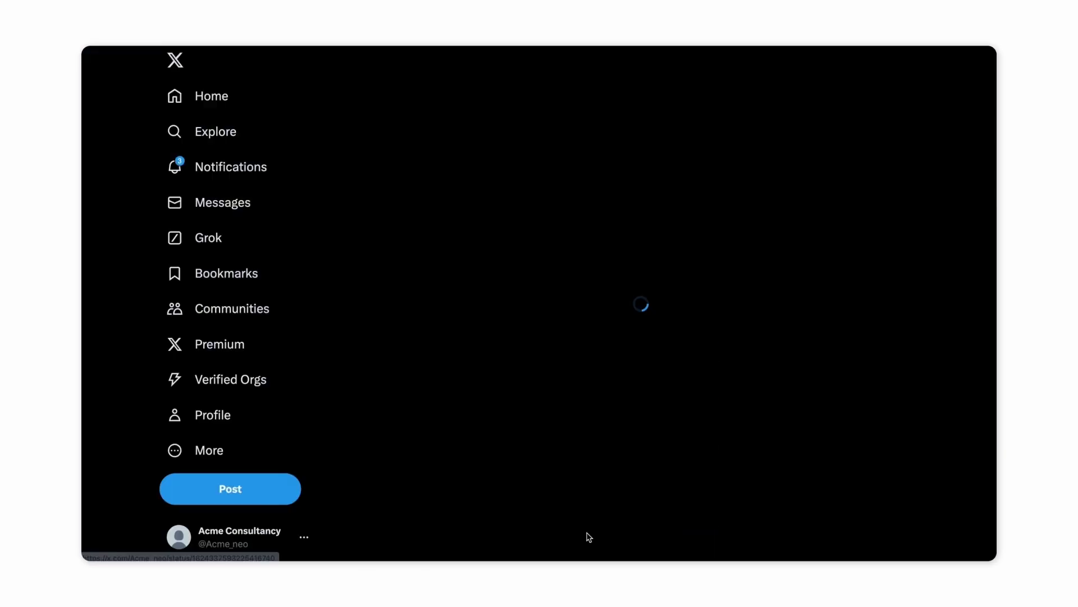